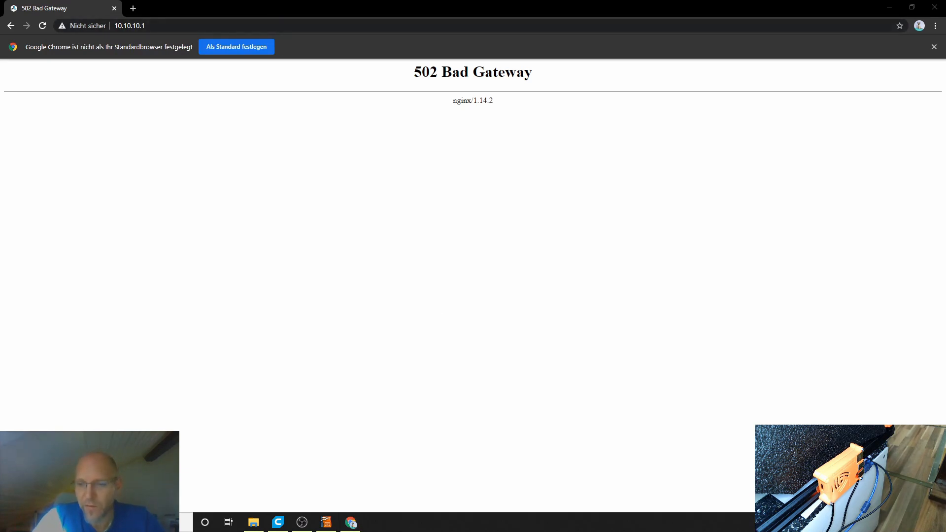
Step: Check which Wi-Fi network the computer is connected to and reload the page at 10.10.10.1
{"action": "left_click", "coordinate": [882, 522]}
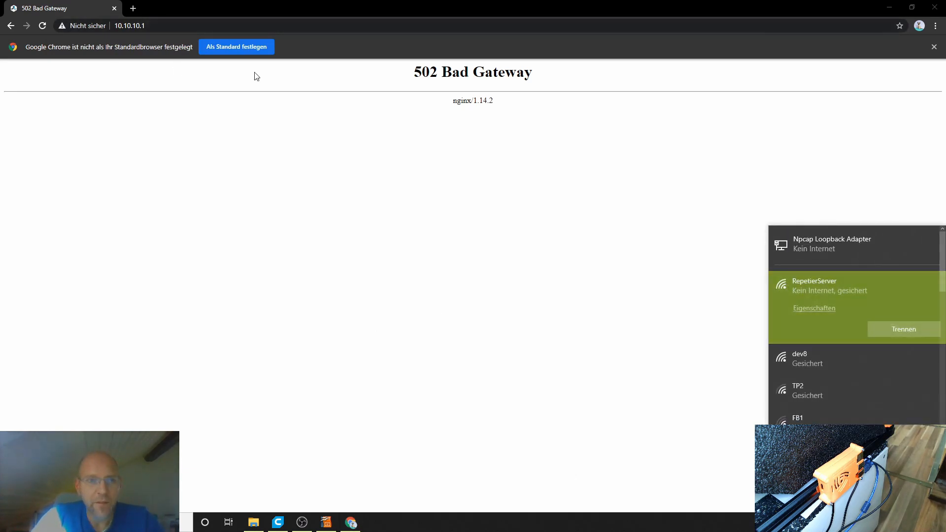
{"action": "left_click", "coordinate": [252, 26]}
{"action": "left_click", "coordinate": [253, 26]}
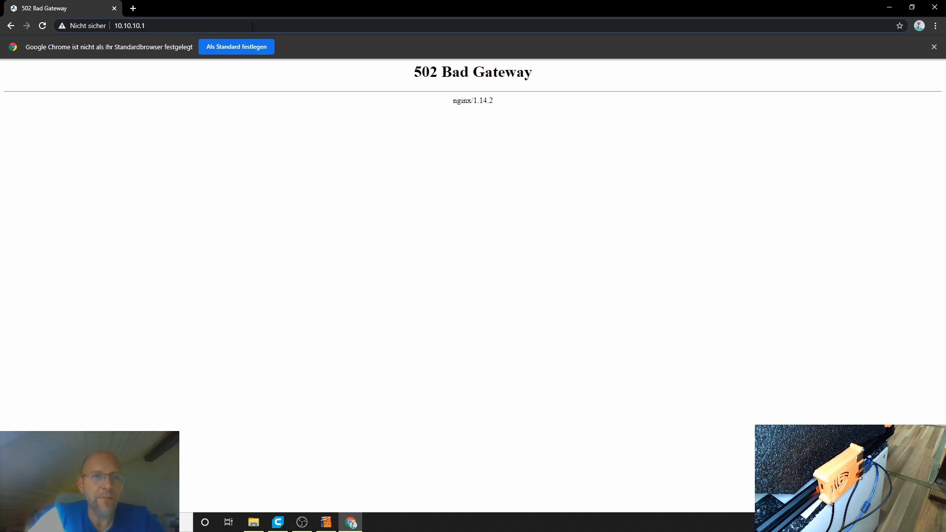
{"action": "key", "text": "Return"}
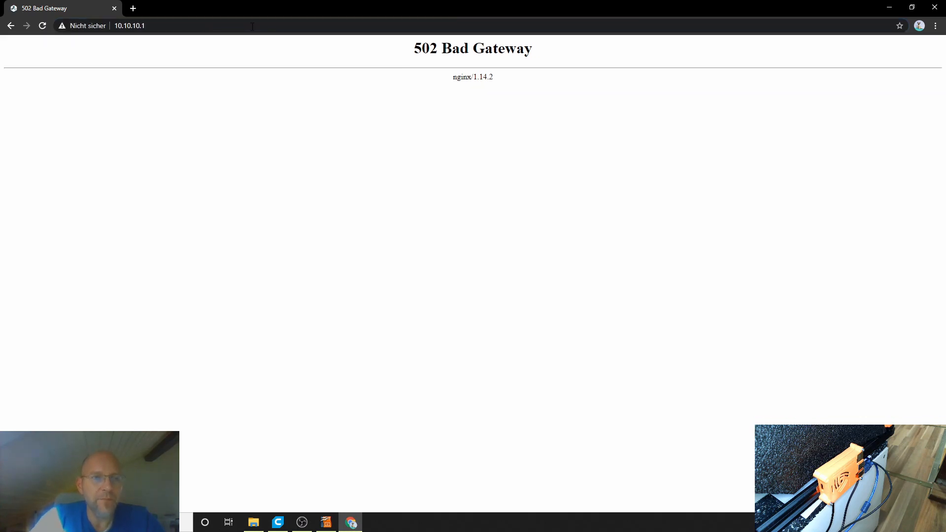
{"action": "left_click", "coordinate": [40, 28]}
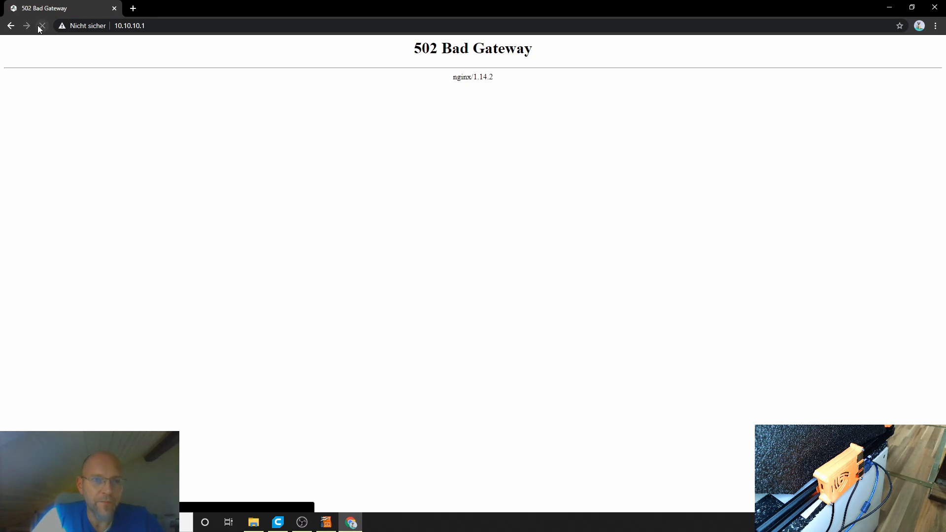
{"action": "left_click", "coordinate": [188, 24]}
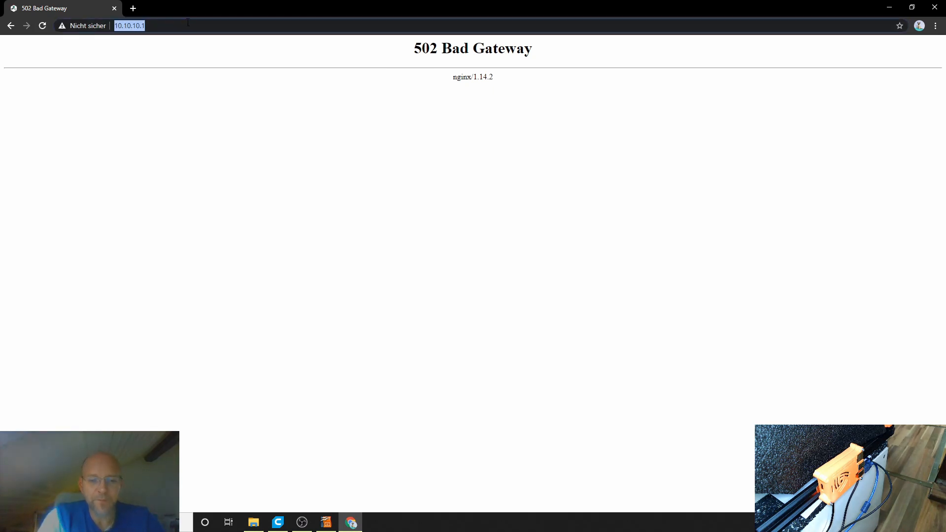
{"action": "type", "text": "https:"}
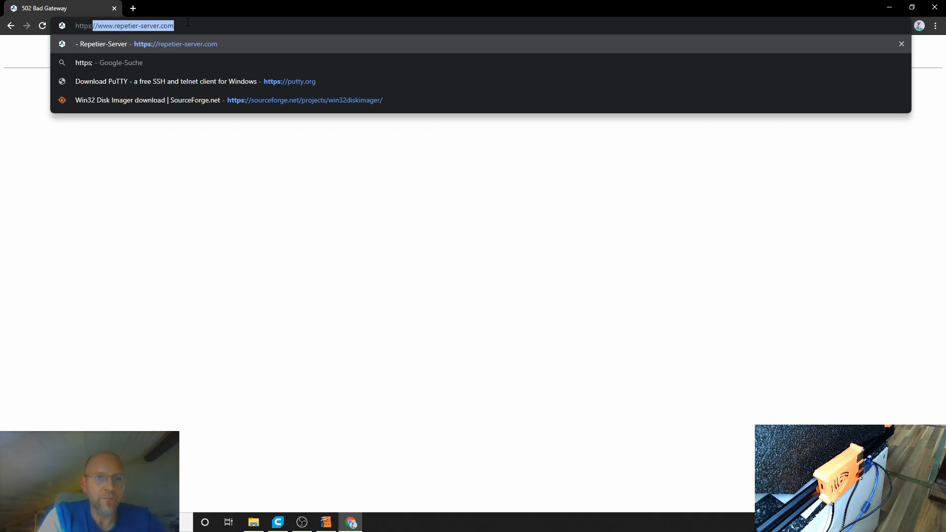
{"action": "type", "text": "//"}
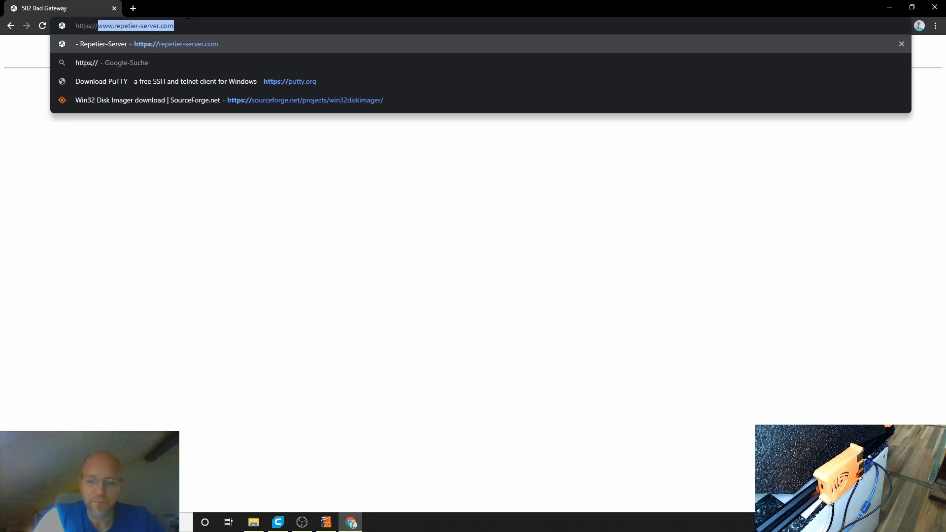
{"action": "type", "text": "10.10.10.1"}
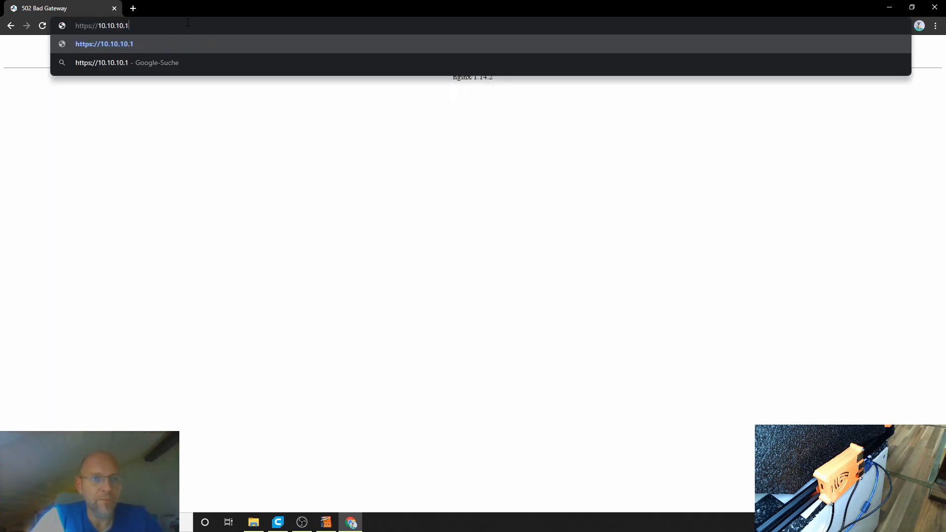
{"action": "key", "text": "Return"}
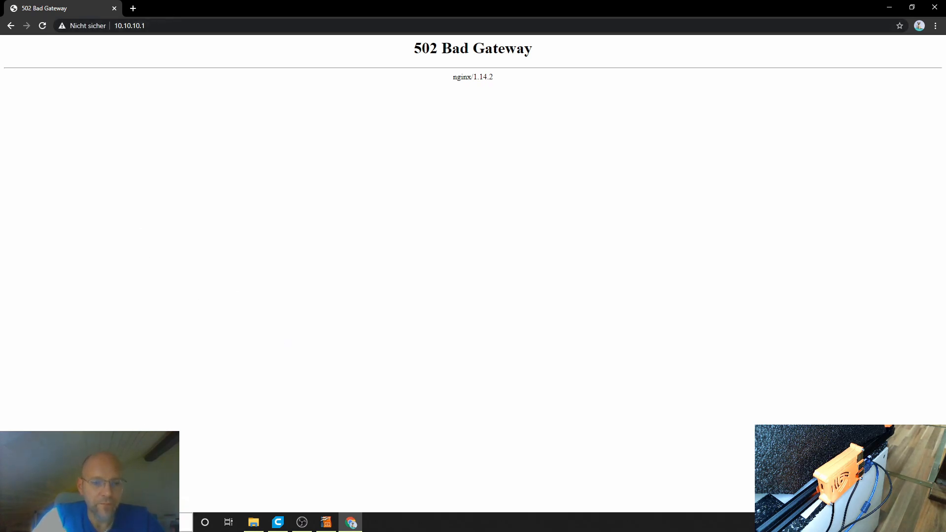
Step: Open a Windows command prompt and ping 10.10.10.1 to test whether the server is reachable
{"action": "key", "text": "super"}
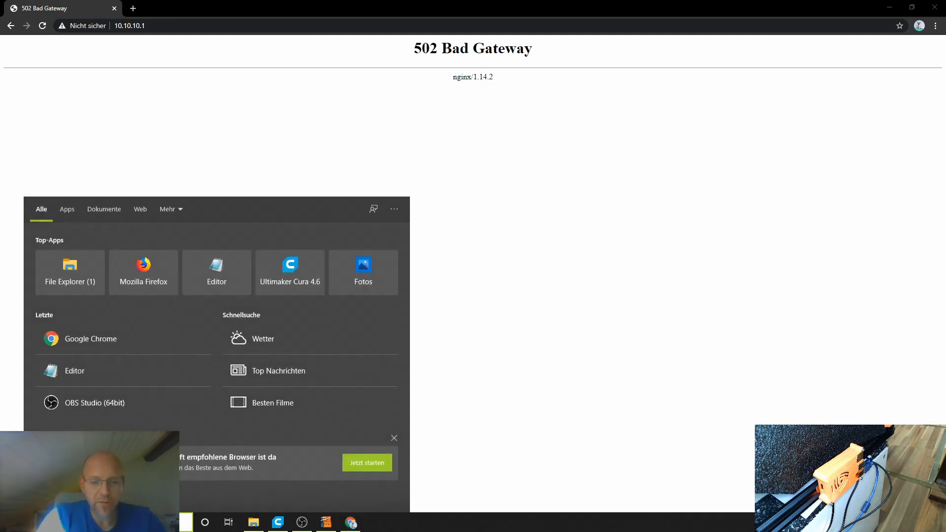
{"action": "type", "text": "cmd"}
{"action": "key", "text": "Return"}
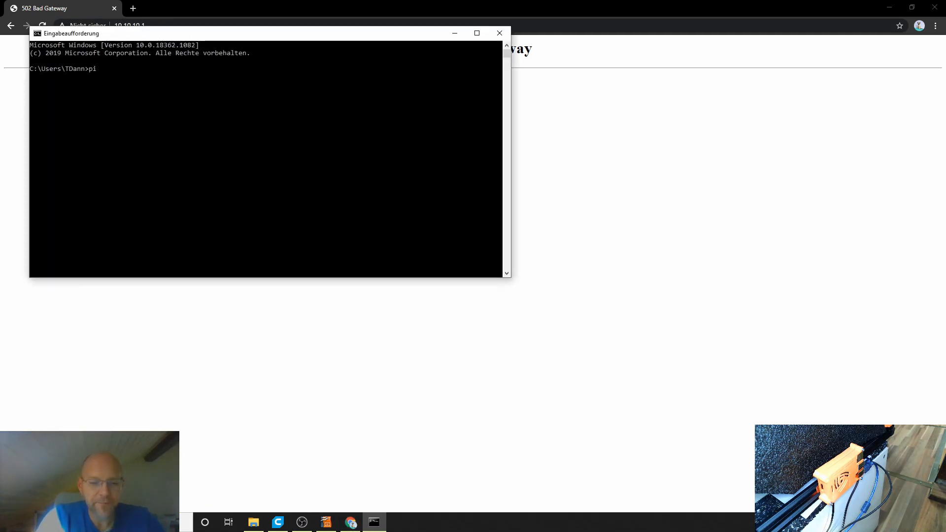
{"action": "type", "text": "ping 10.10.10.1"}
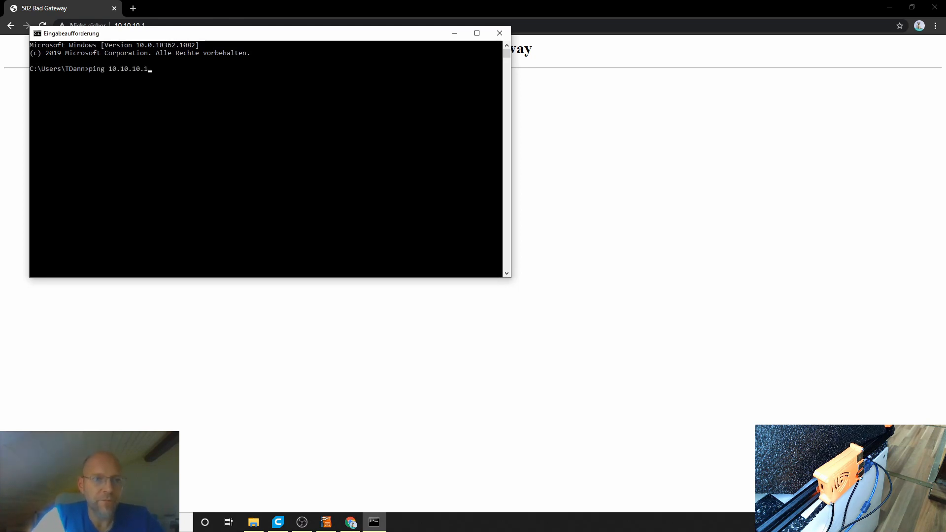
{"action": "key", "text": "Return"}
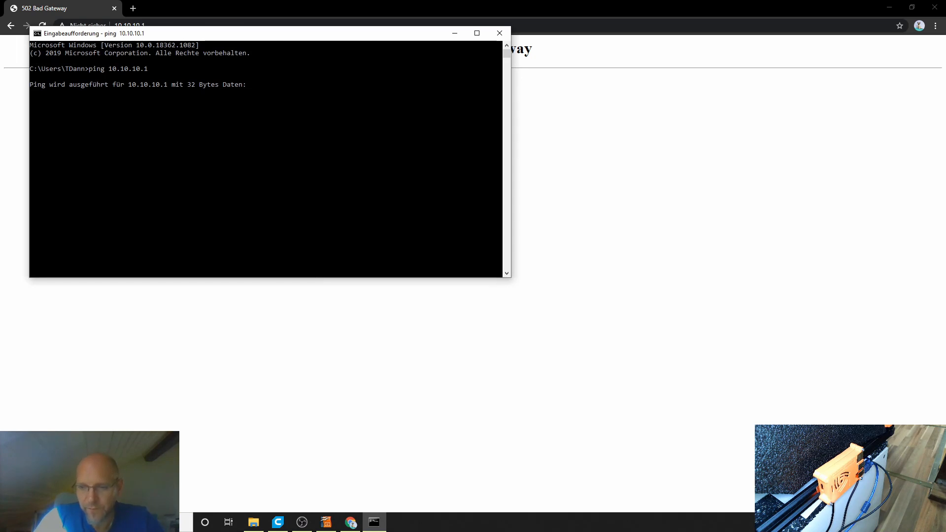
Step: Connect the computer to the RepetierServer Wi-Fi network
{"action": "left_click", "coordinate": [854, 522]}
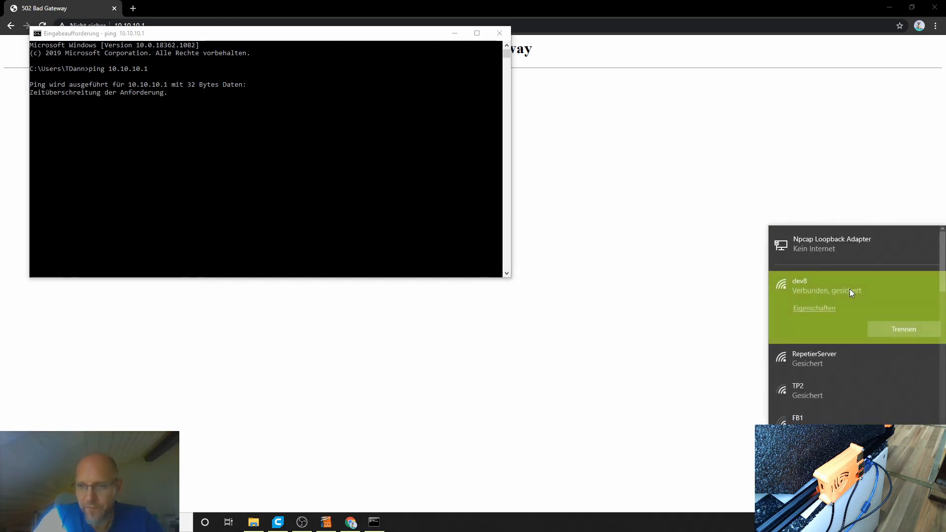
{"action": "left_click", "coordinate": [826, 363]}
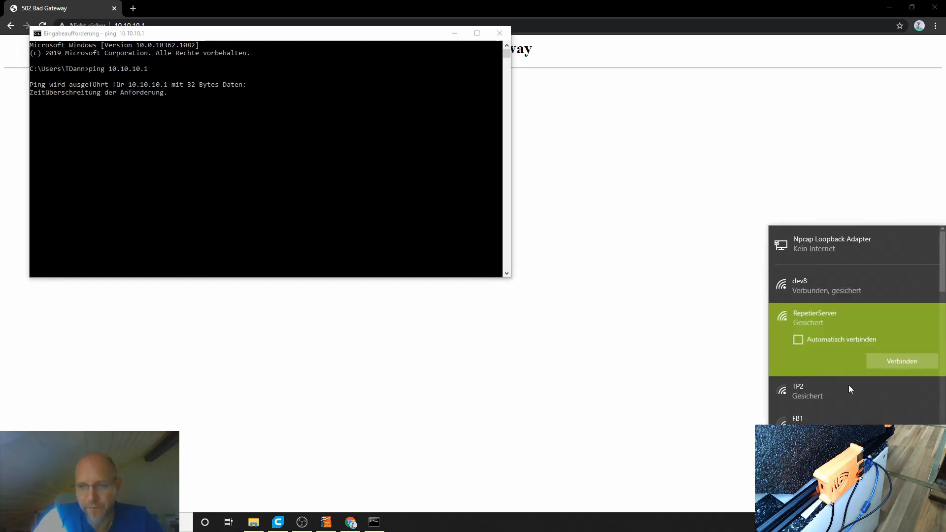
{"action": "left_click", "coordinate": [913, 360]}
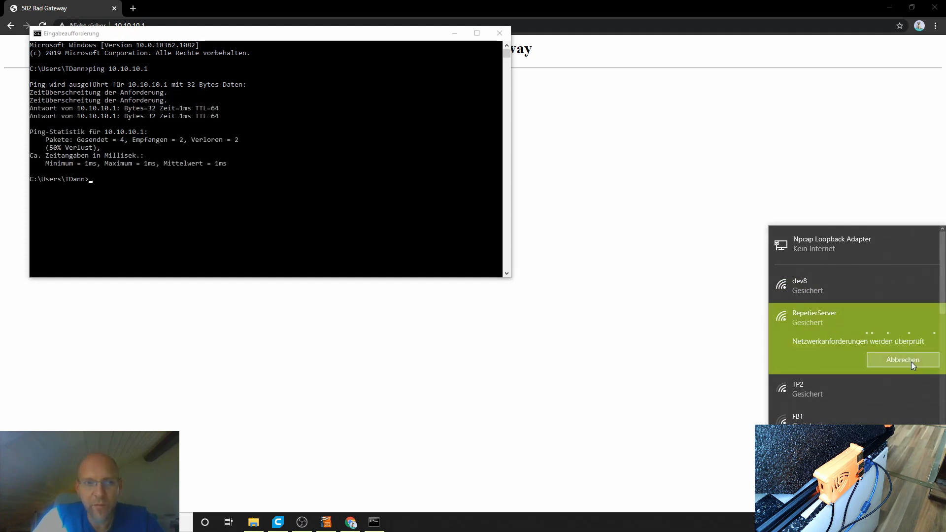
Step: Load 10.10.10.1 again in the browser and accept the Repetier-Server privacy policy
{"action": "left_click", "coordinate": [583, 161]}
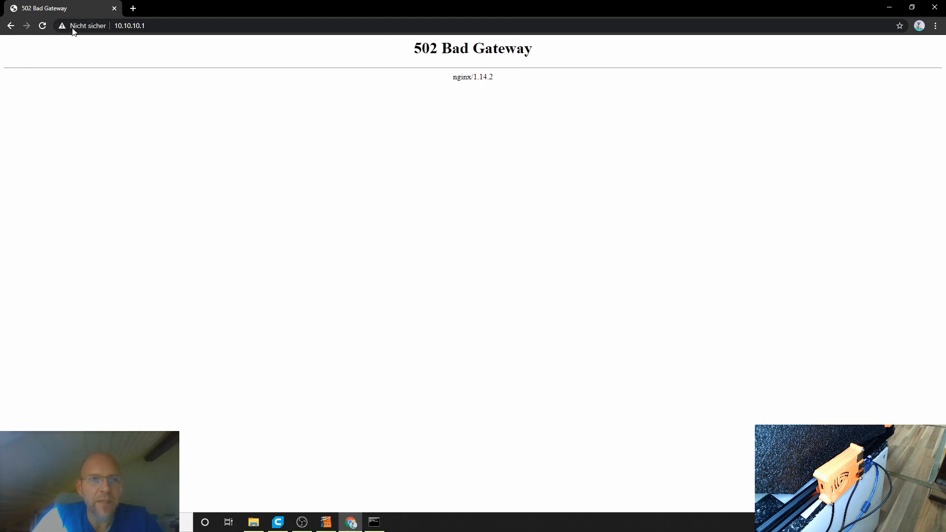
{"action": "left_click", "coordinate": [175, 26]}
{"action": "key", "text": "Return"}
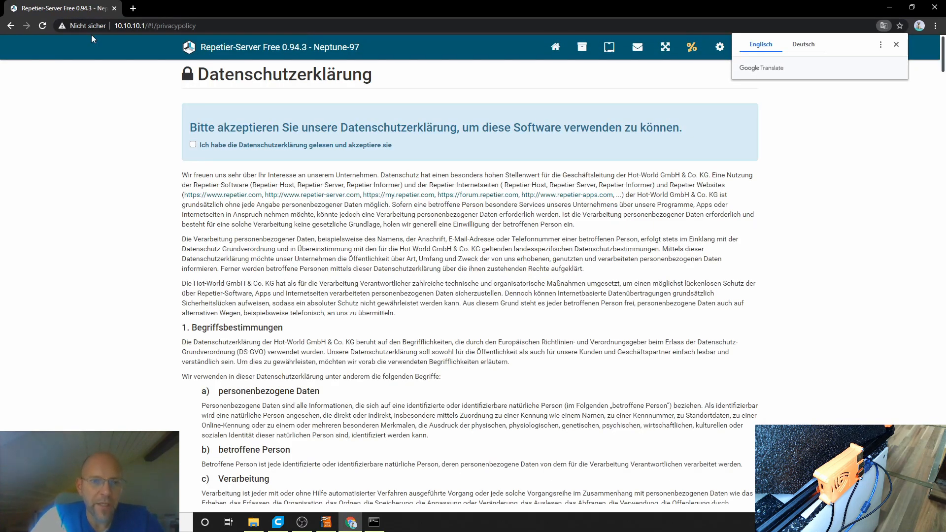
{"action": "left_click", "coordinate": [192, 146]}
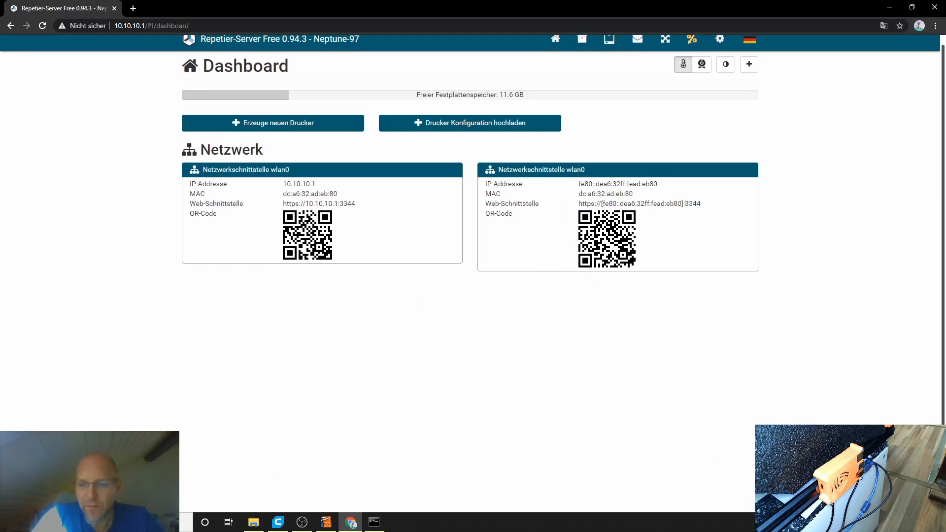
{"action": "scroll", "coordinate": [836, 362], "scroll_direction": "up", "scroll_amount": 1}
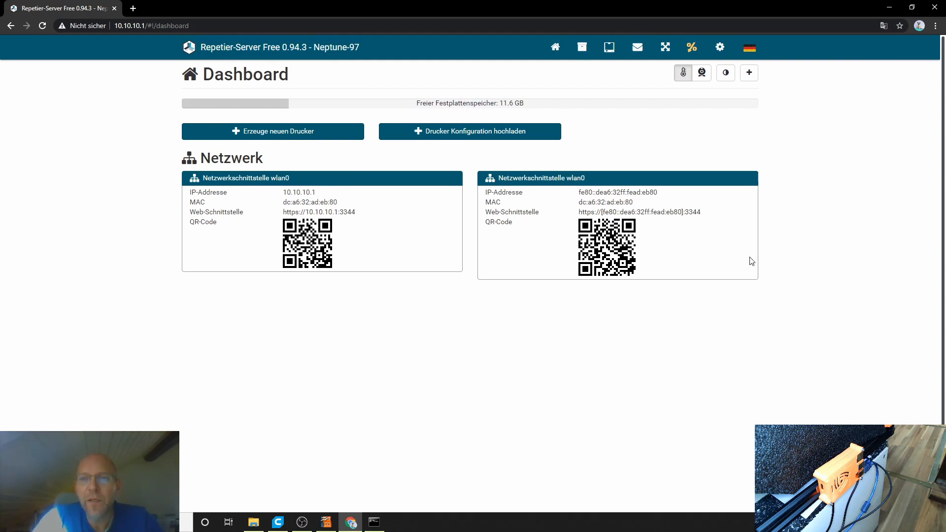
Step: In the global network settings, enter the Wi-Fi password for the dev8 router, save it and connect the server to that network
{"action": "left_click", "coordinate": [720, 47]}
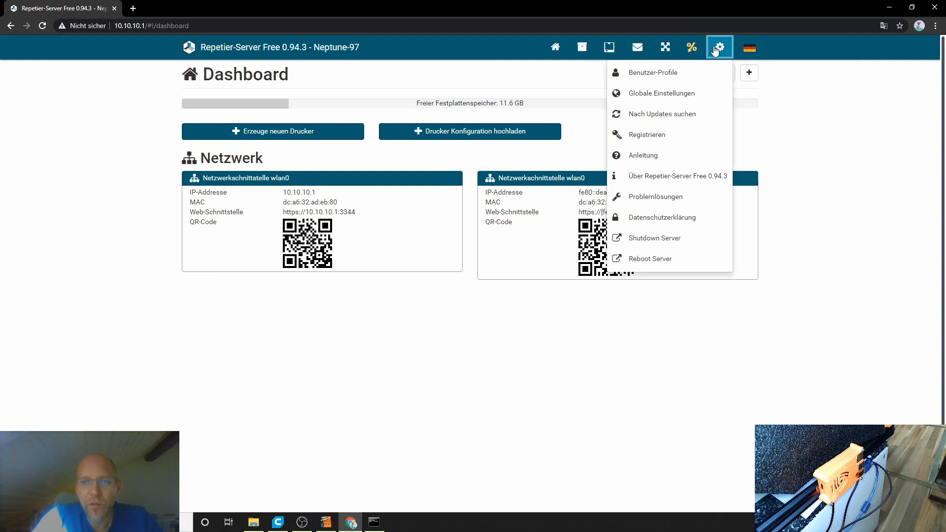
{"action": "left_click", "coordinate": [661, 94]}
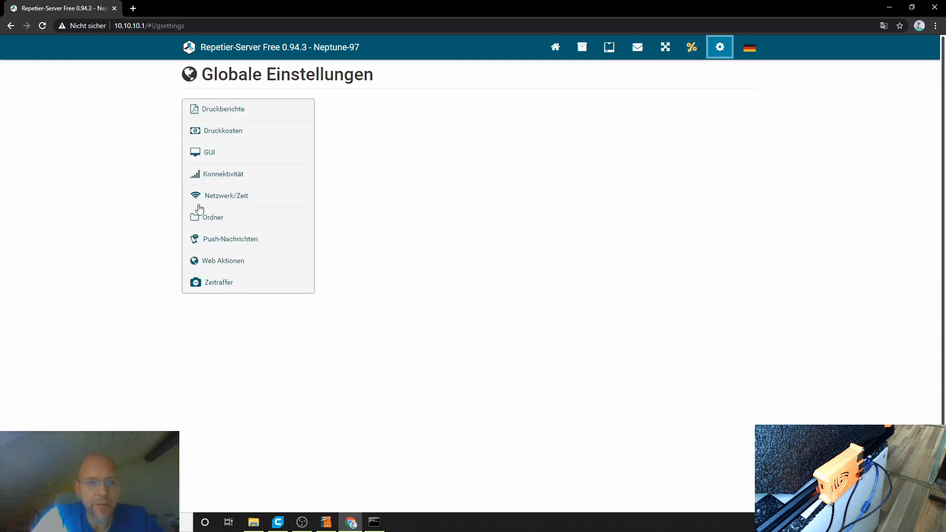
{"action": "left_click", "coordinate": [229, 199]}
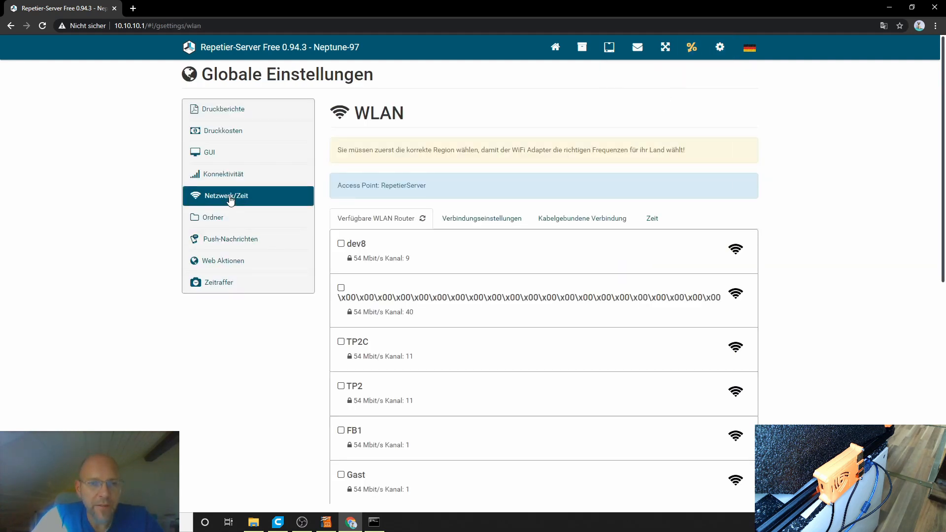
{"action": "left_click", "coordinate": [341, 244]}
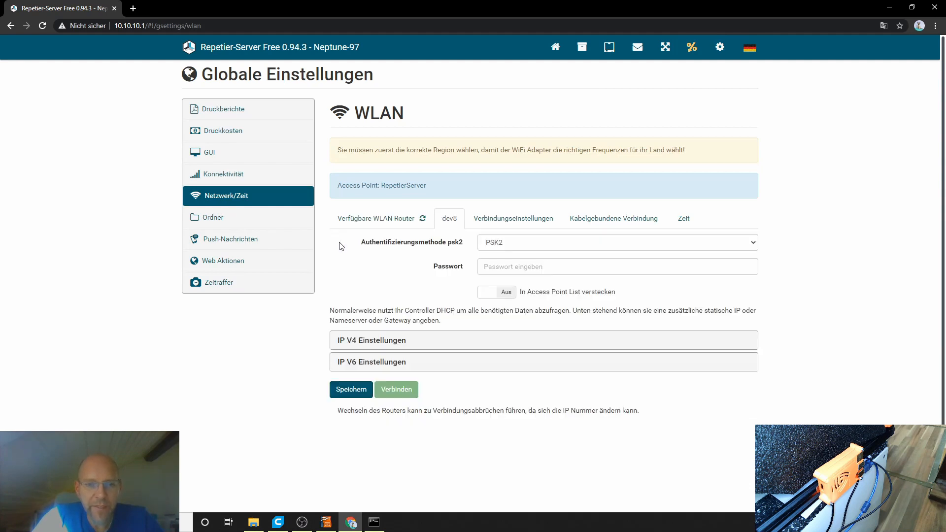
{"action": "left_click", "coordinate": [506, 266]}
{"action": "type", "text": "••"}
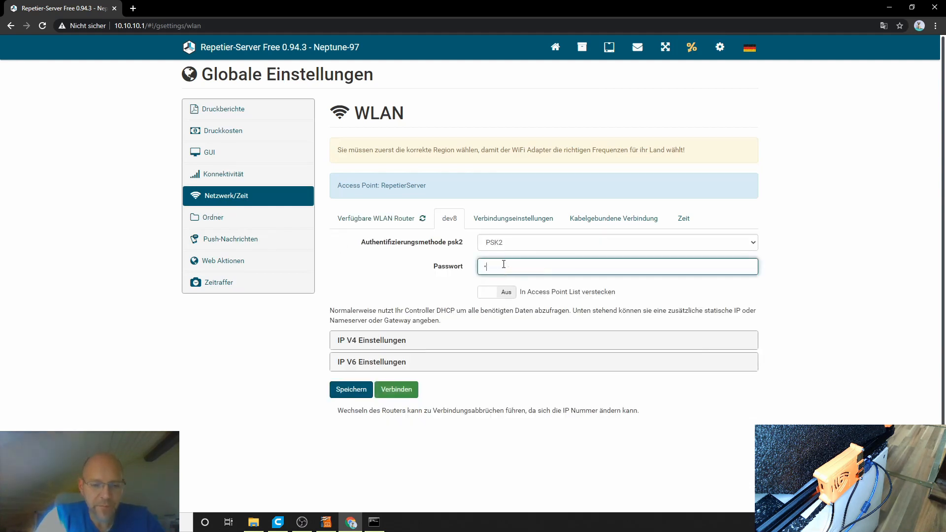
{"action": "type", "text": "••••"}
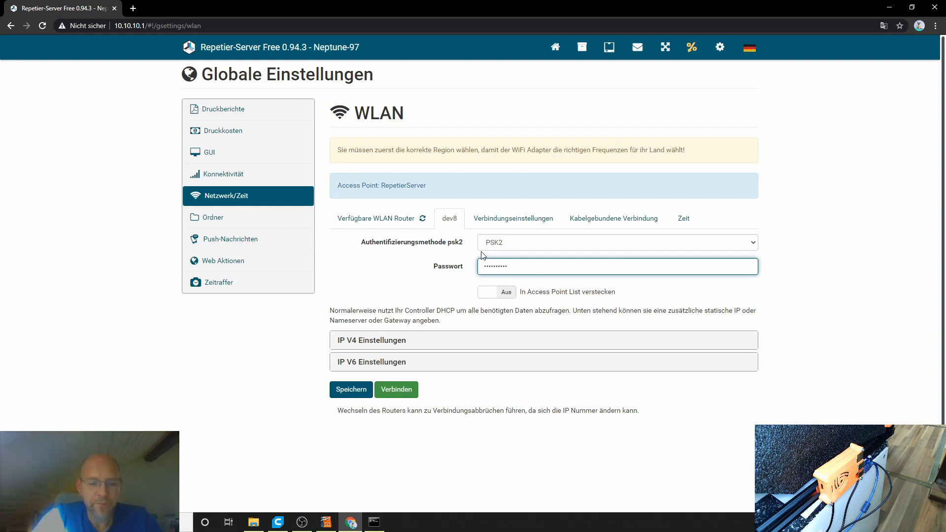
{"action": "left_click", "coordinate": [357, 392]}
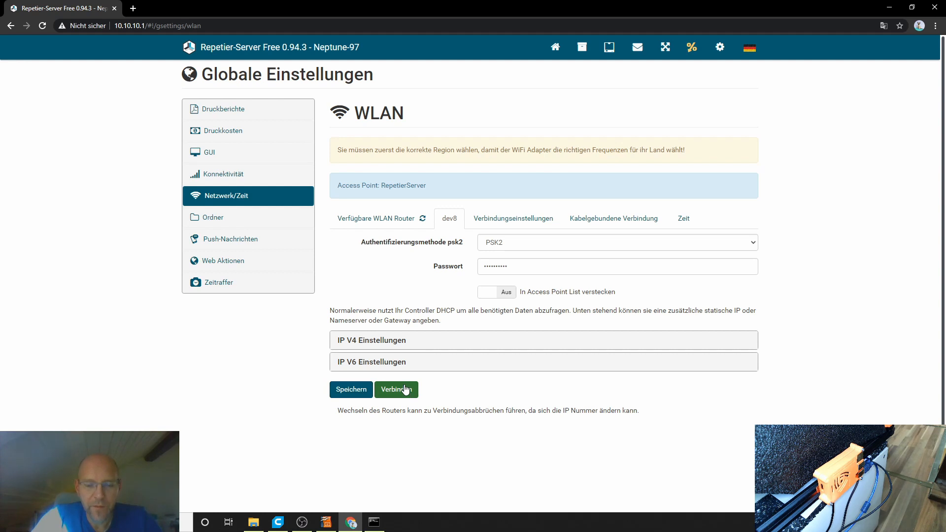
{"action": "left_click", "coordinate": [405, 389]}
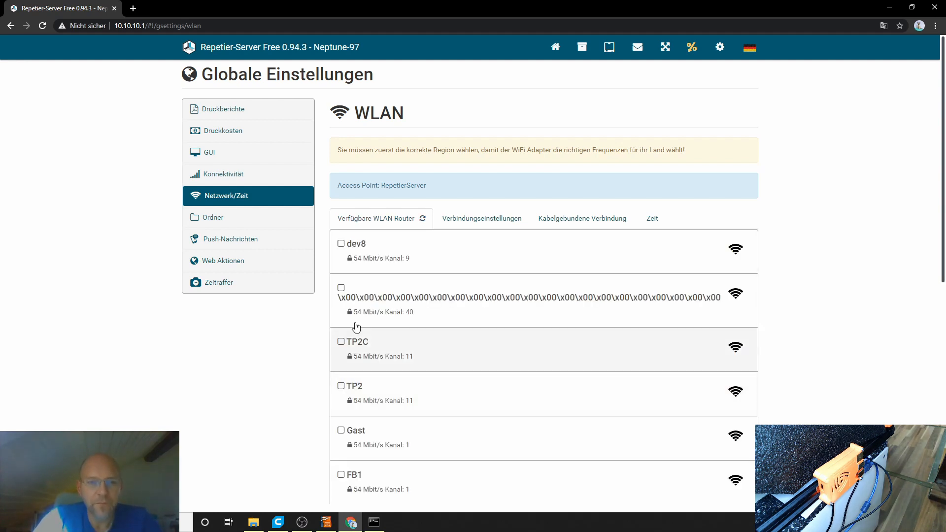
Step: Compare the Konnektivität and Netzwerk/Zeit settings pages to check the server's connection status
{"action": "left_click", "coordinate": [226, 174]}
{"action": "left_click", "coordinate": [221, 196]}
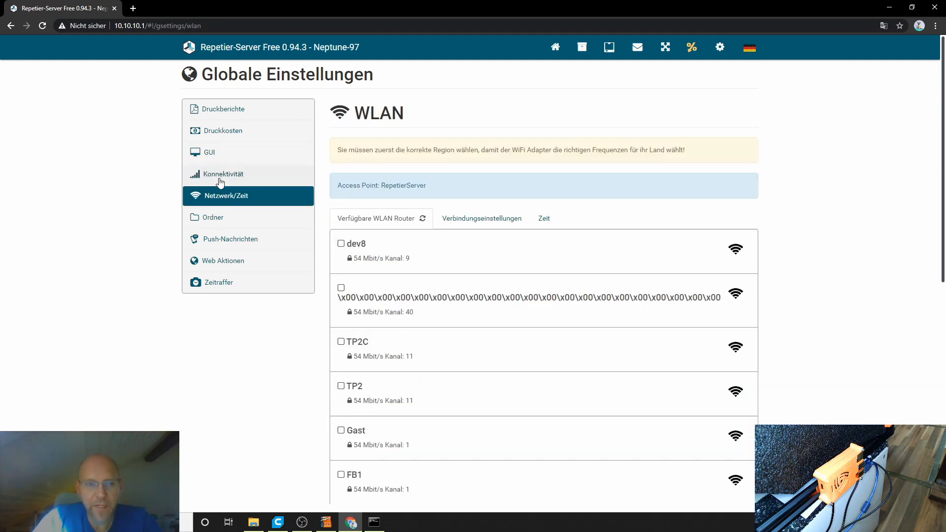
{"action": "left_click", "coordinate": [219, 181]}
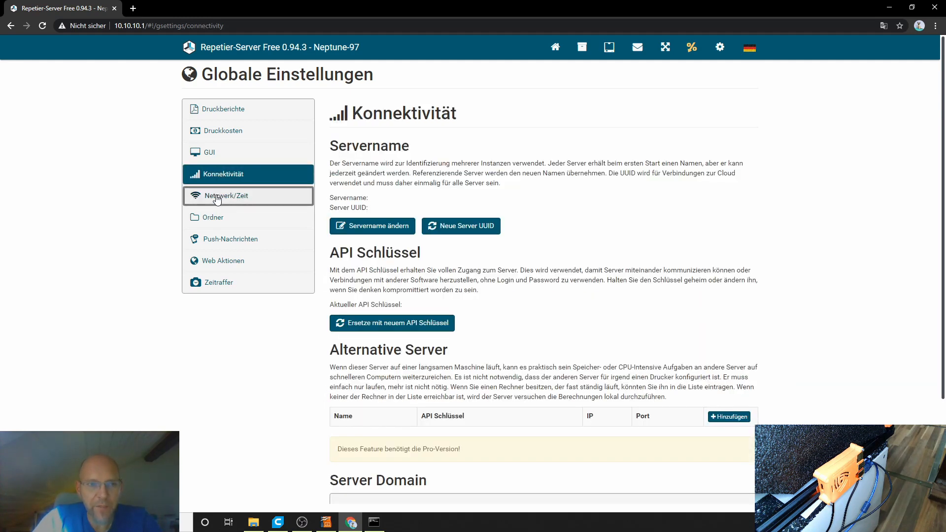
{"action": "left_click", "coordinate": [217, 197]}
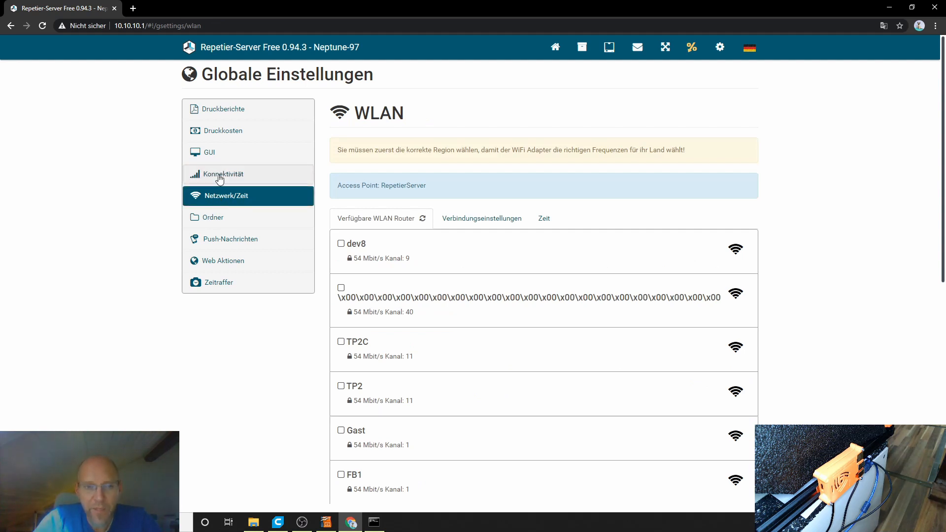
{"action": "left_click", "coordinate": [218, 176]}
{"action": "left_click", "coordinate": [218, 196]}
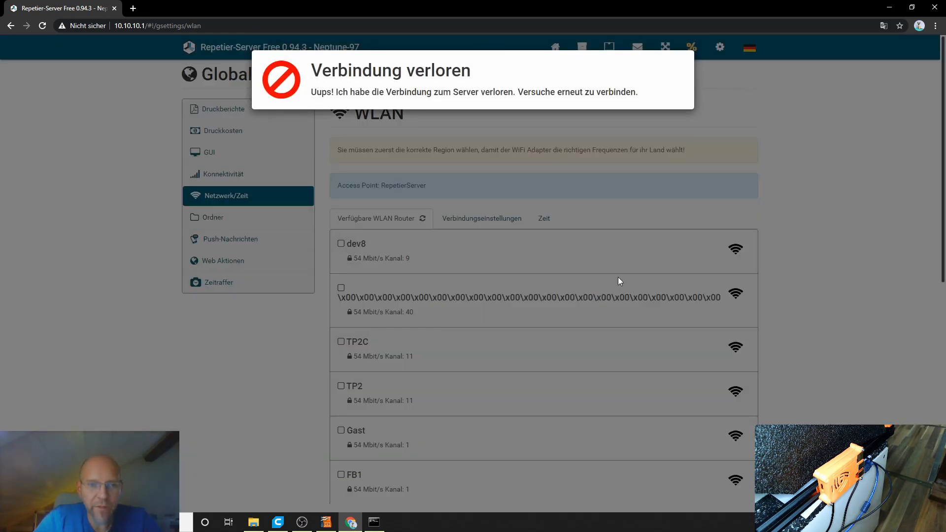
Step: Clear the browser and command prompt windows away from the desktop shortcuts and launch Advanced IP Scanner
{"action": "left_click", "coordinate": [888, 8]}
{"action": "left_click_drag", "start_coordinate": [332, 218], "coordinate": [330, 211]}
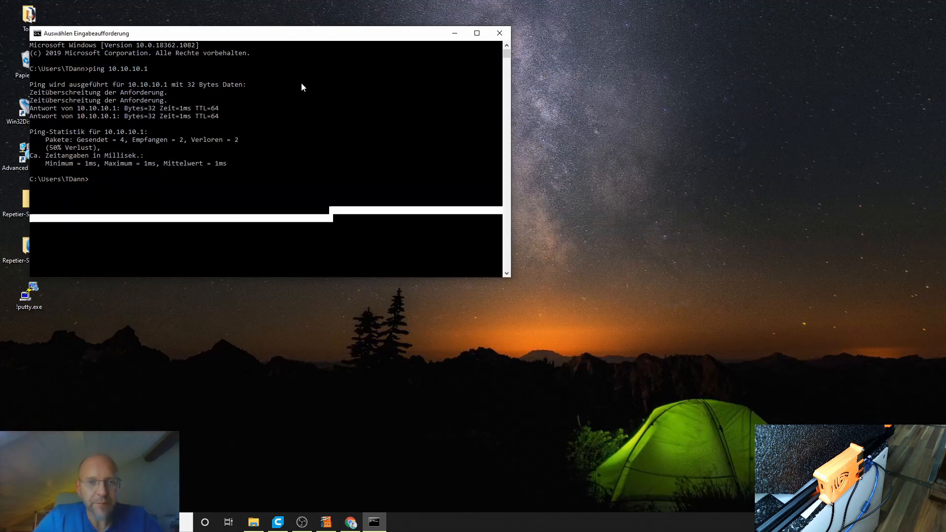
{"action": "left_click_drag", "start_coordinate": [314, 34], "coordinate": [485, 35]}
{"action": "left_click", "coordinate": [158, 133]}
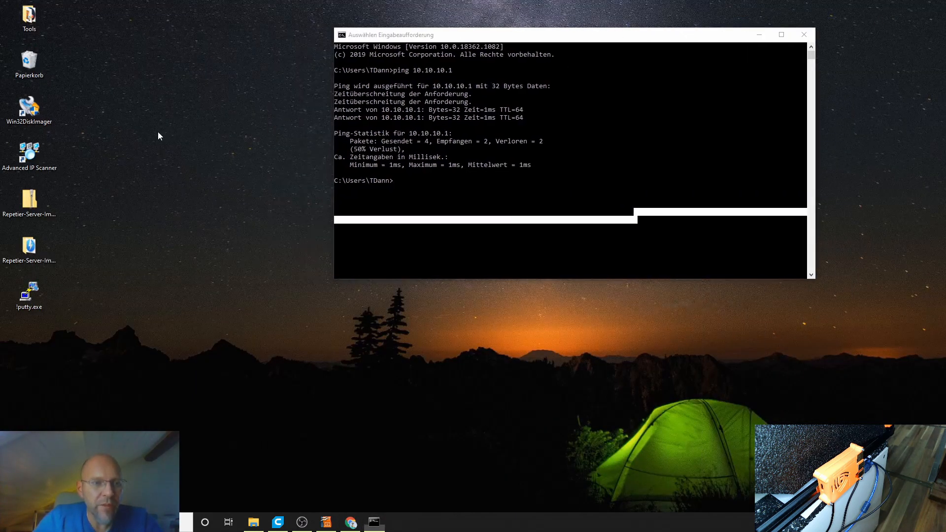
{"action": "double_click", "coordinate": [29, 150]}
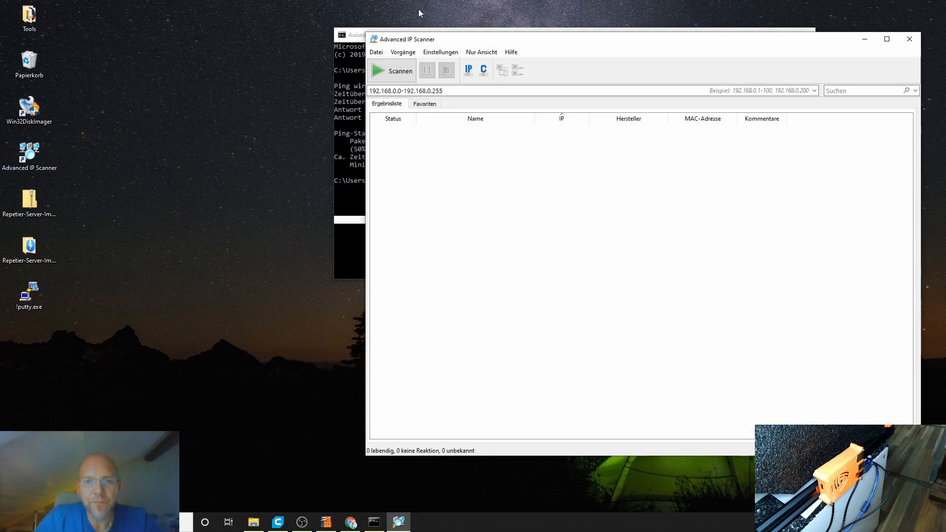
Step: Switch to the command prompt, run ipconfig and mark the network part of the WLAN adapter's IPv4 address
{"action": "left_click", "coordinate": [350, 237]}
{"action": "left_click", "coordinate": [446, 181]}
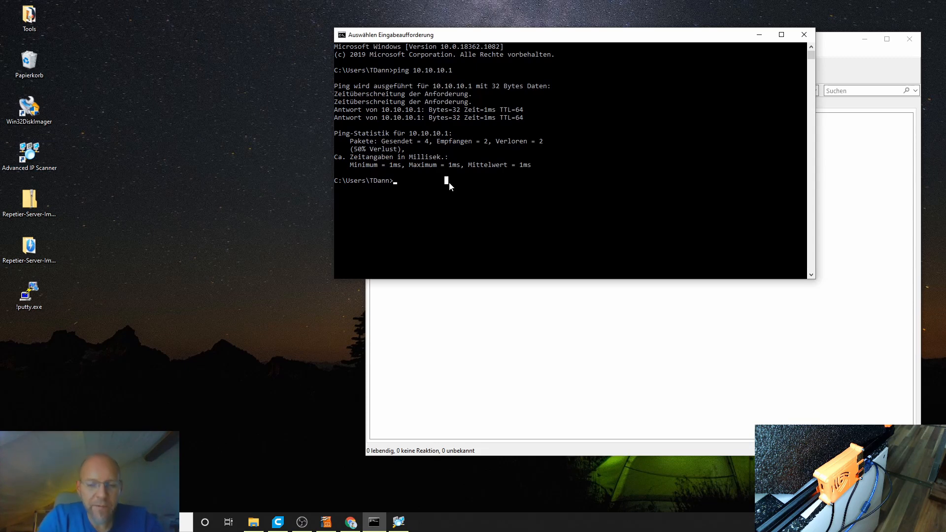
{"action": "key", "text": "Escape"}
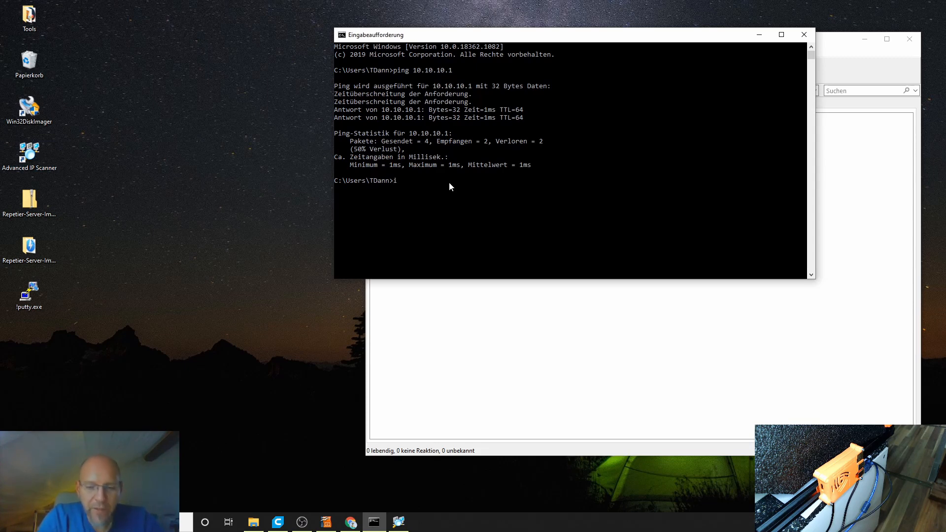
{"action": "type", "text": "ipconfig"}
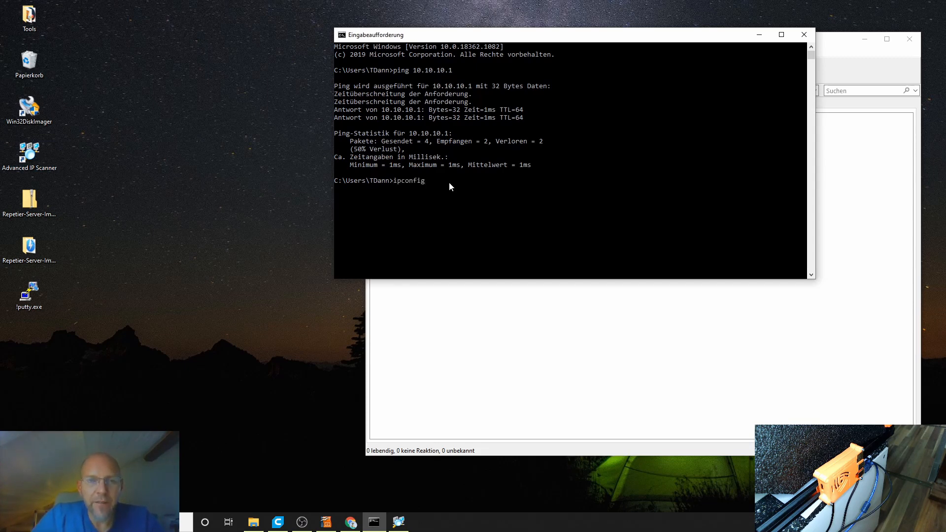
{"action": "key", "text": "Return"}
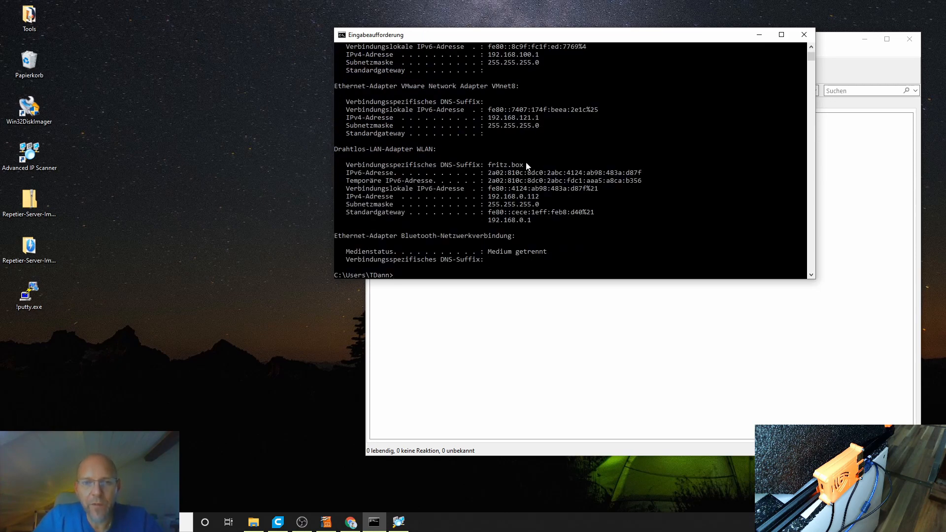
{"action": "left_click_drag", "start_coordinate": [370, 148], "coordinate": [434, 149]}
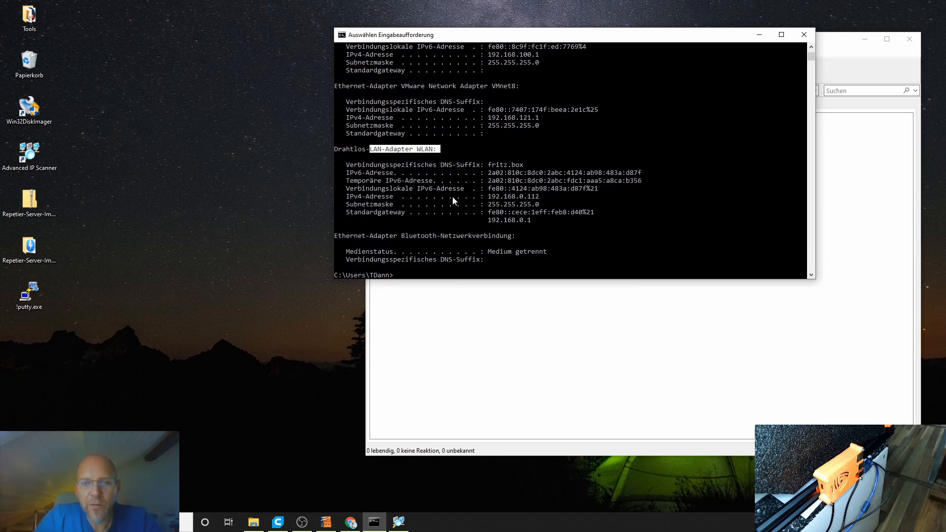
{"action": "left_click_drag", "start_coordinate": [526, 198], "coordinate": [489, 199]}
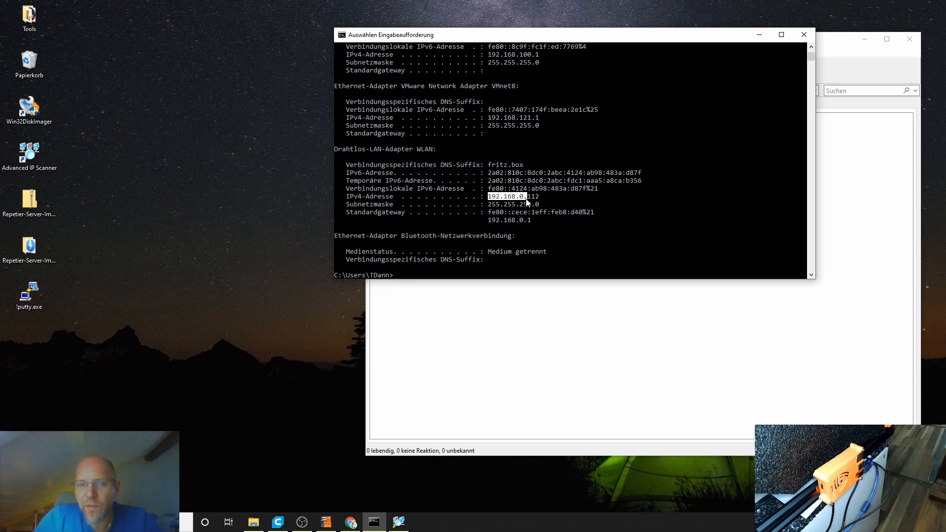
Step: Move the command prompt aside, scan 192.168.0.0-192.168.0.255 in Advanced IP Scanner and select the Repetier-Server entry
{"action": "left_click_drag", "start_coordinate": [591, 37], "coordinate": [295, 153]}
{"action": "left_click", "coordinate": [479, 90]}
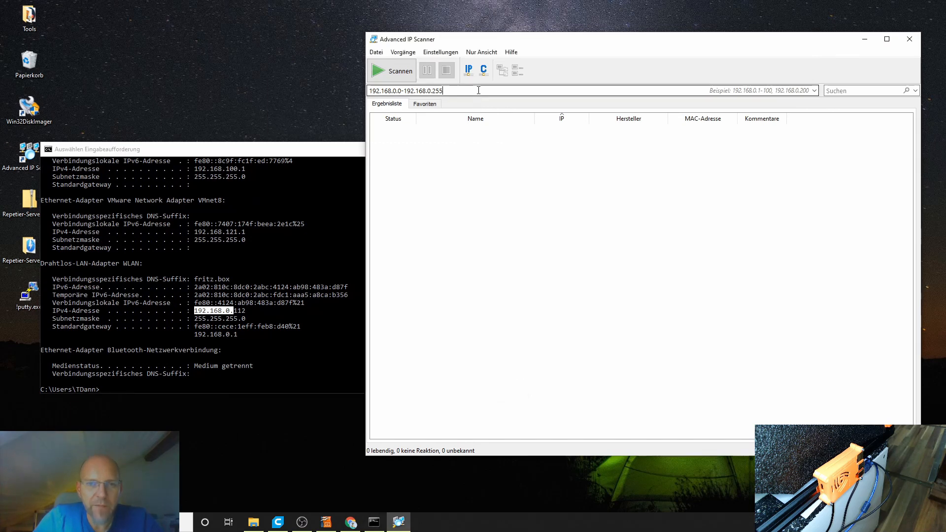
{"action": "left_click", "coordinate": [393, 91]}
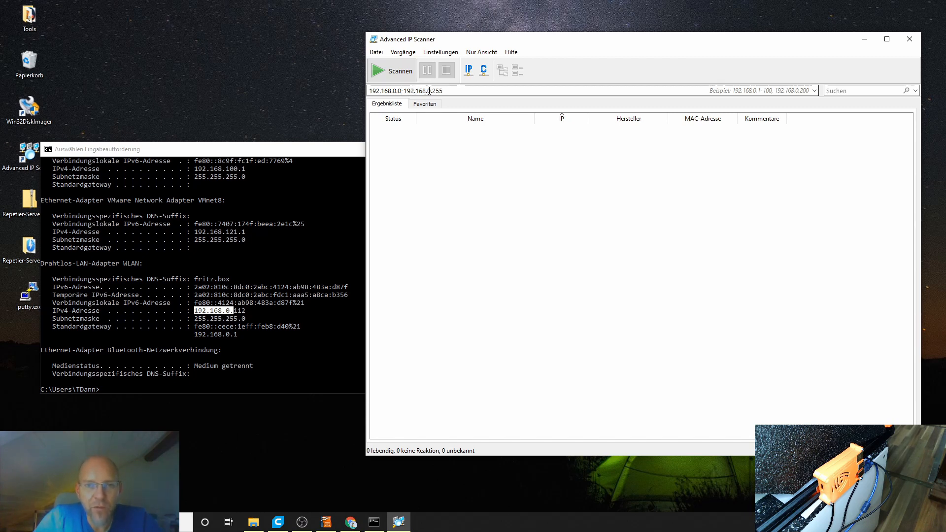
{"action": "double_click", "coordinate": [445, 91]}
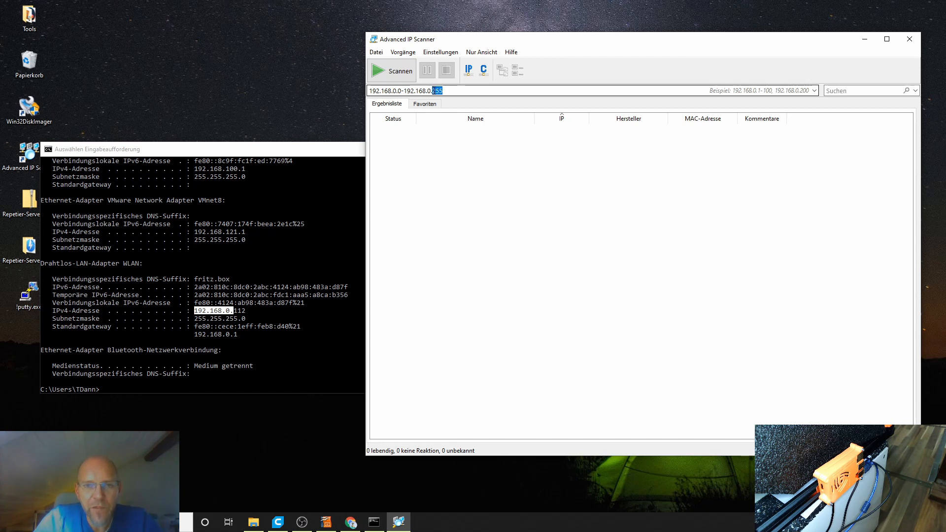
{"action": "left_click", "coordinate": [448, 90]}
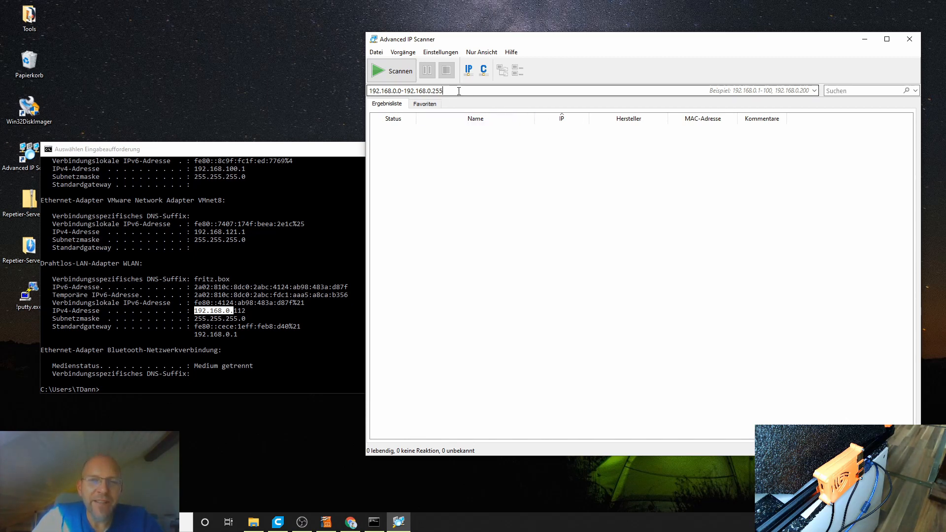
{"action": "left_click", "coordinate": [400, 72]}
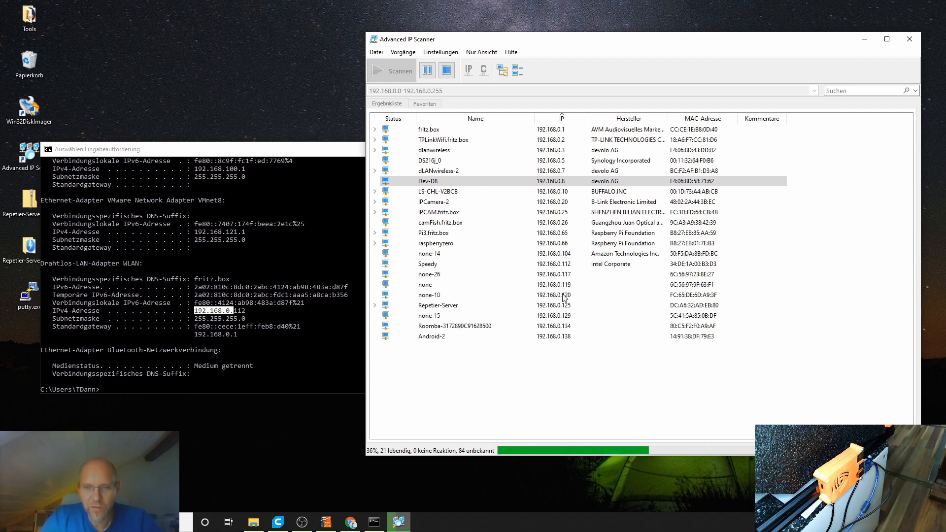
{"action": "left_click", "coordinate": [424, 307]}
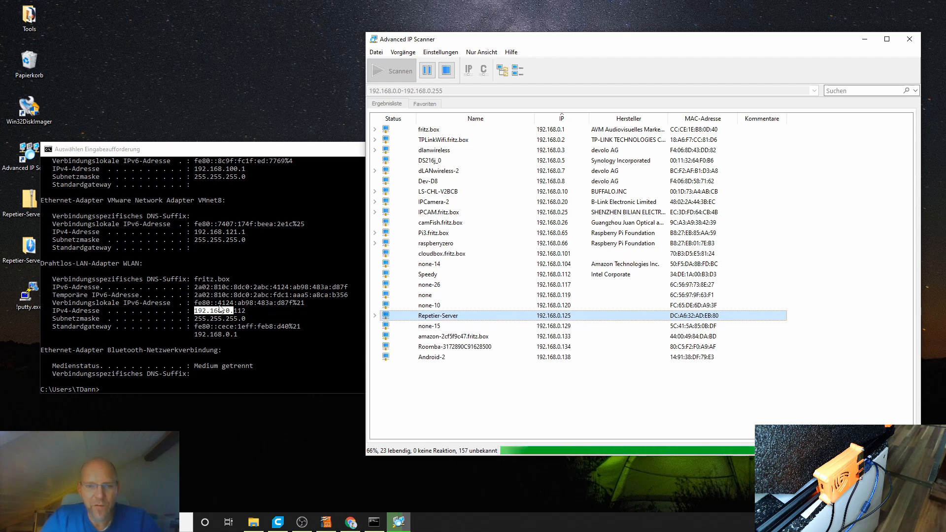
Step: Ping 192.168.0.125 from the command prompt and stop the ping early
{"action": "left_click", "coordinate": [262, 348]}
{"action": "type", "text": "ping"}
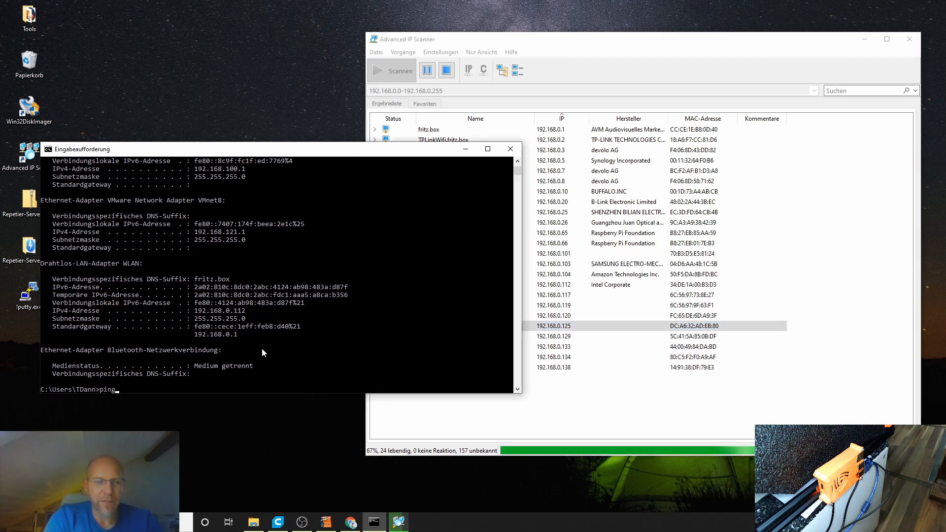
{"action": "type", "text": " 192.168."}
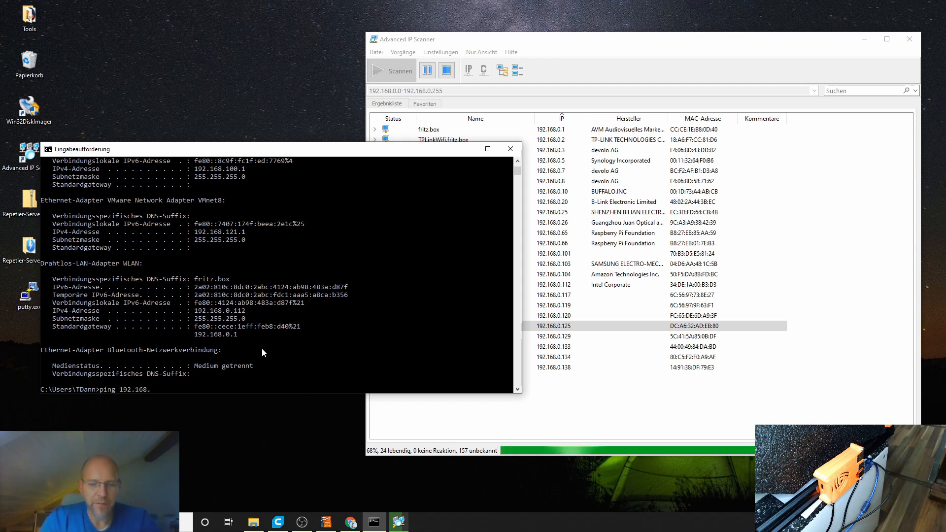
{"action": "type", "text": "0.125"}
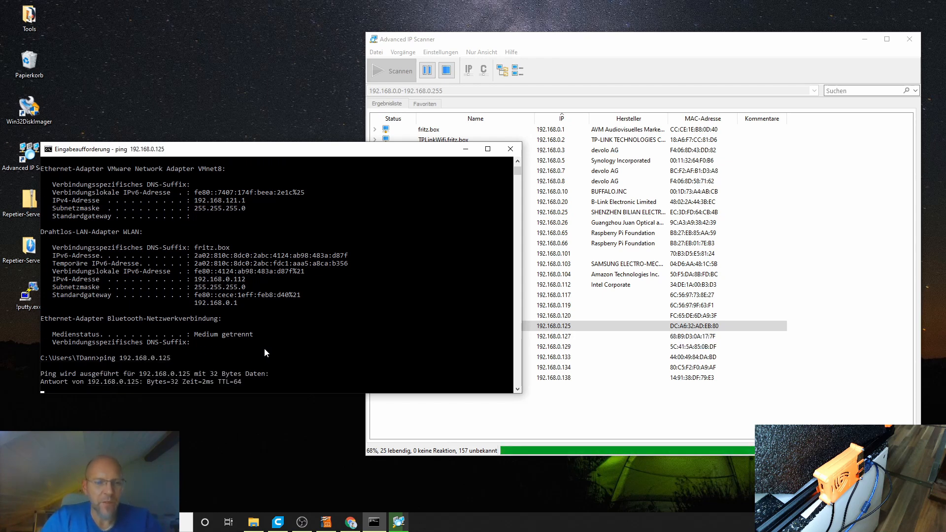
{"action": "key", "text": "ctrl+c"}
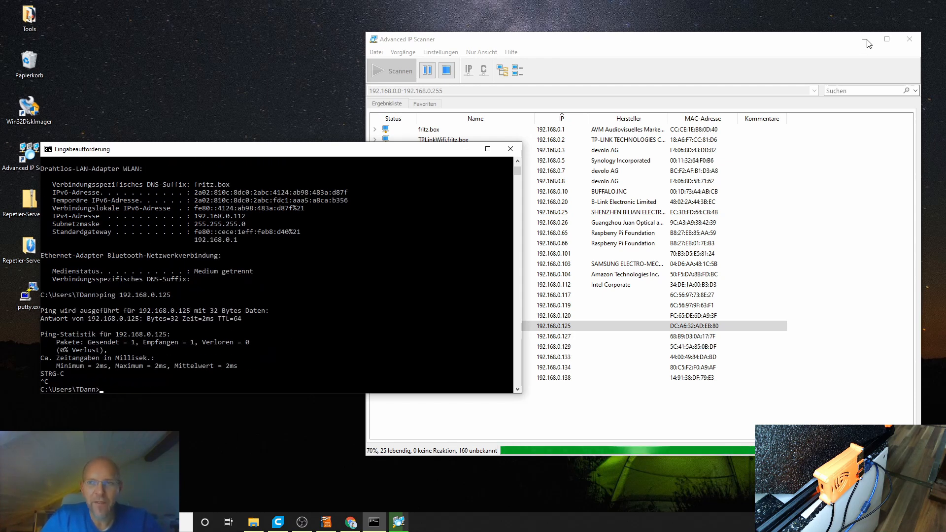
Step: Close Advanced IP Scanner and load the Repetier-Server dashboard at 192.168.0.125 in the Chrome browser
{"action": "left_click", "coordinate": [909, 39]}
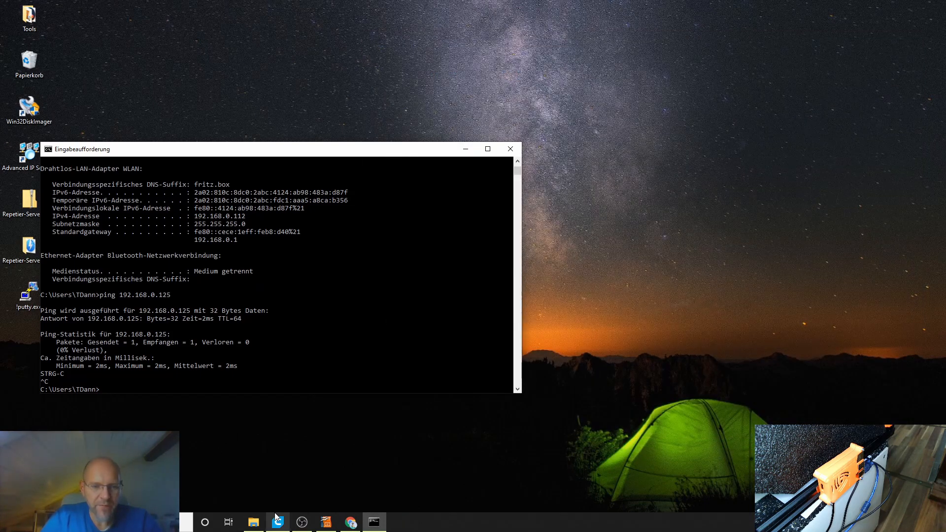
{"action": "left_click", "coordinate": [350, 521]}
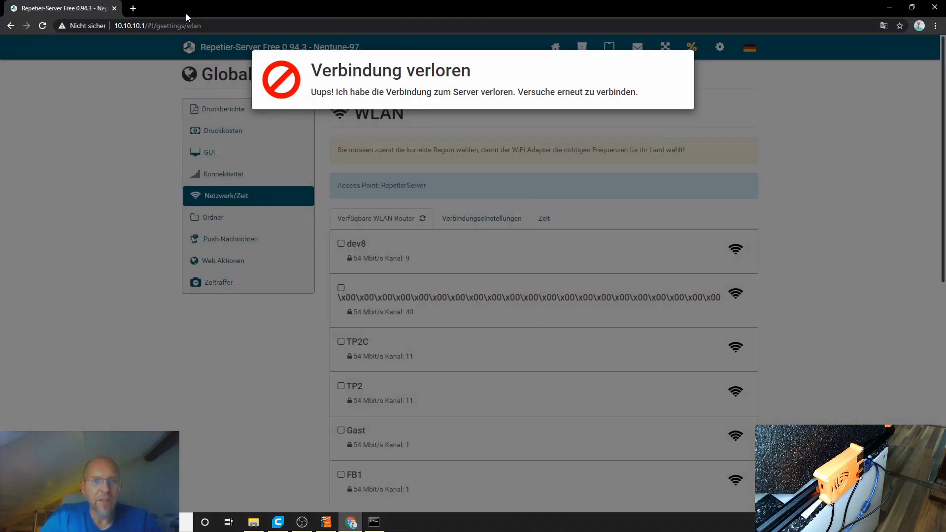
{"action": "left_click", "coordinate": [240, 27]}
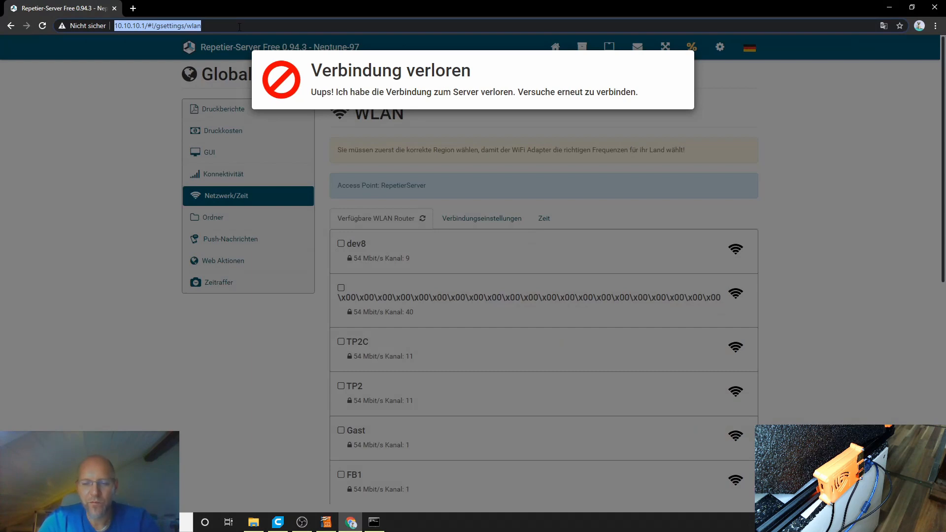
{"action": "type", "text": "192.168.0.125"}
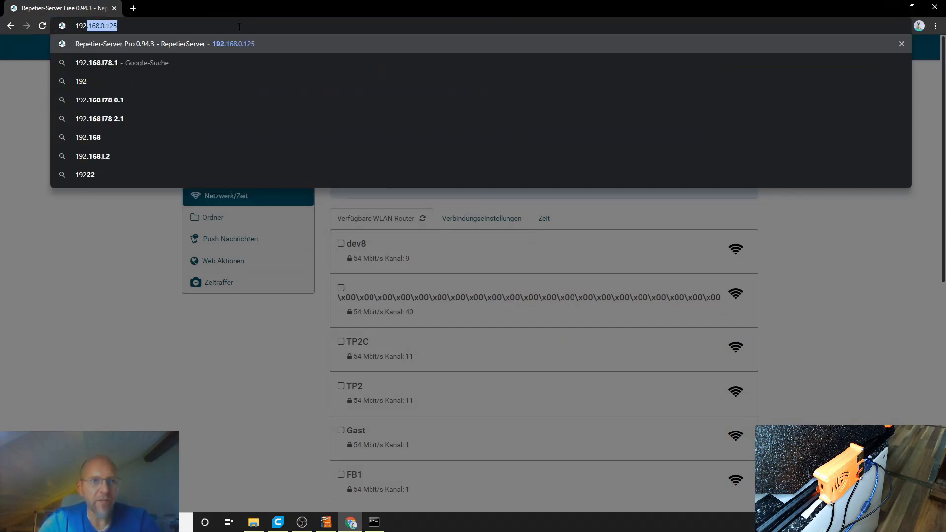
{"action": "key", "text": "Return"}
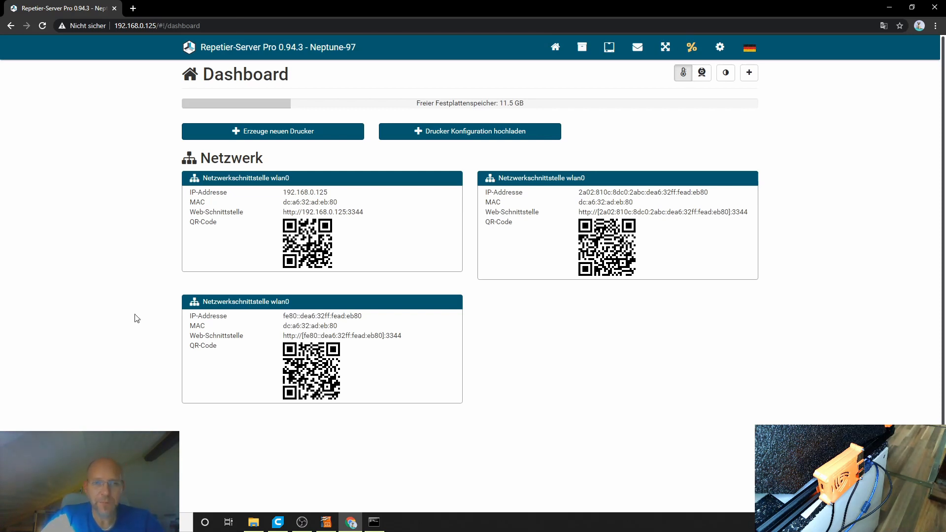
Step: Create a new printer named Genius and continue to step 2 of the configuration wizard
{"action": "left_click", "coordinate": [294, 132]}
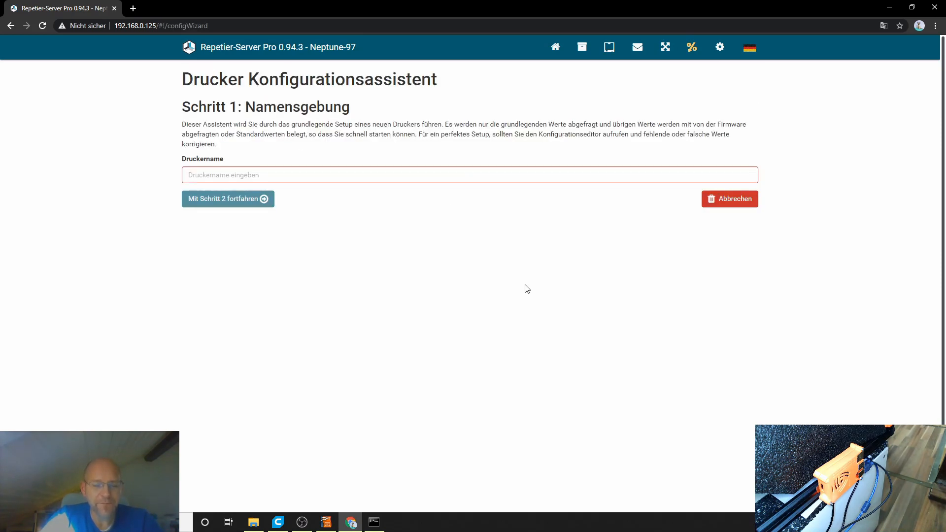
{"action": "left_click", "coordinate": [228, 176]}
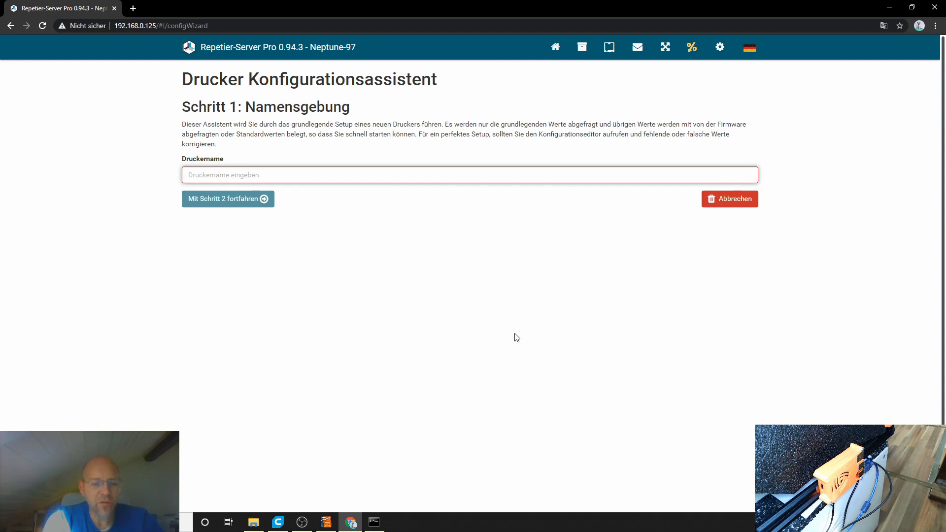
{"action": "type", "text": "Ge"}
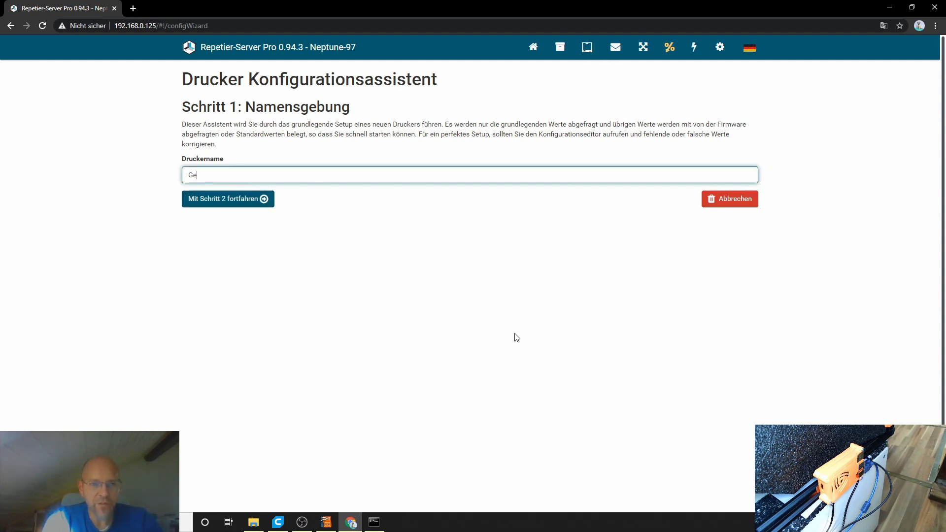
{"action": "type", "text": "nius"}
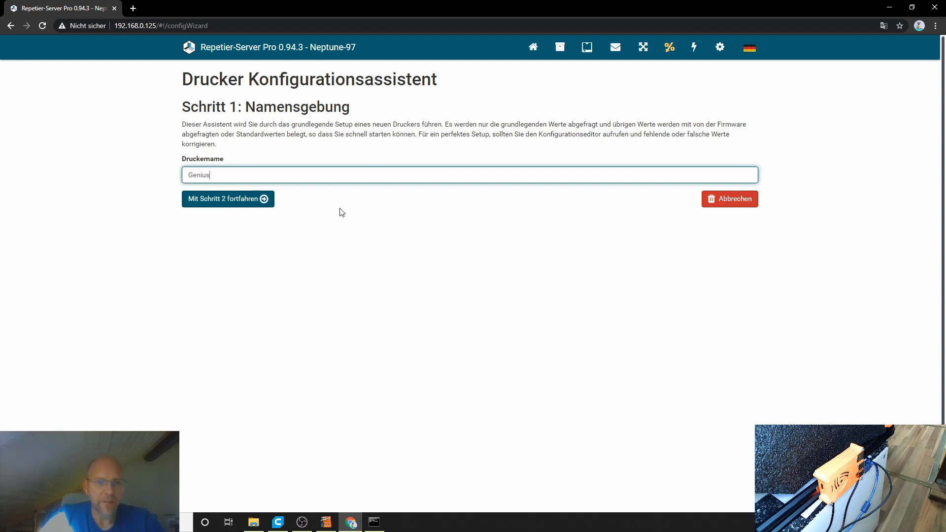
{"action": "left_click", "coordinate": [236, 199]}
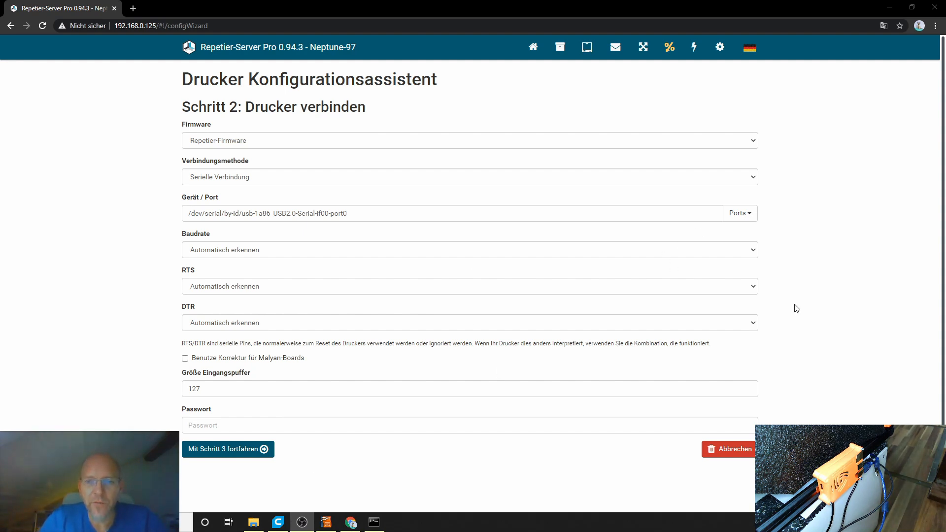
Step: Look through the available serial ports and set the printer's device port to /dev/ttyUSB0
{"action": "left_click", "coordinate": [745, 216]}
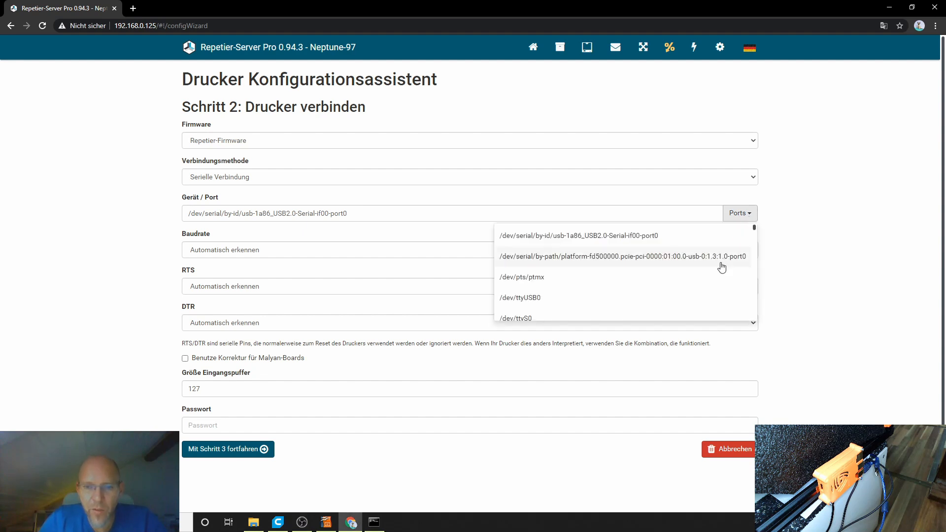
{"action": "left_click", "coordinate": [693, 288]}
{"action": "scroll", "coordinate": [693, 288], "scroll_direction": "down", "scroll_amount": 2}
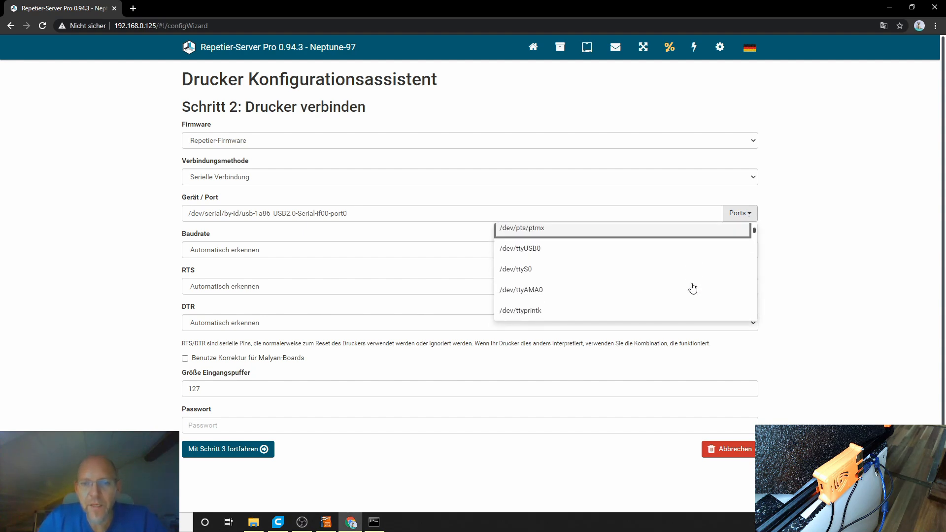
{"action": "scroll", "coordinate": [693, 288], "scroll_direction": "up", "scroll_amount": 2}
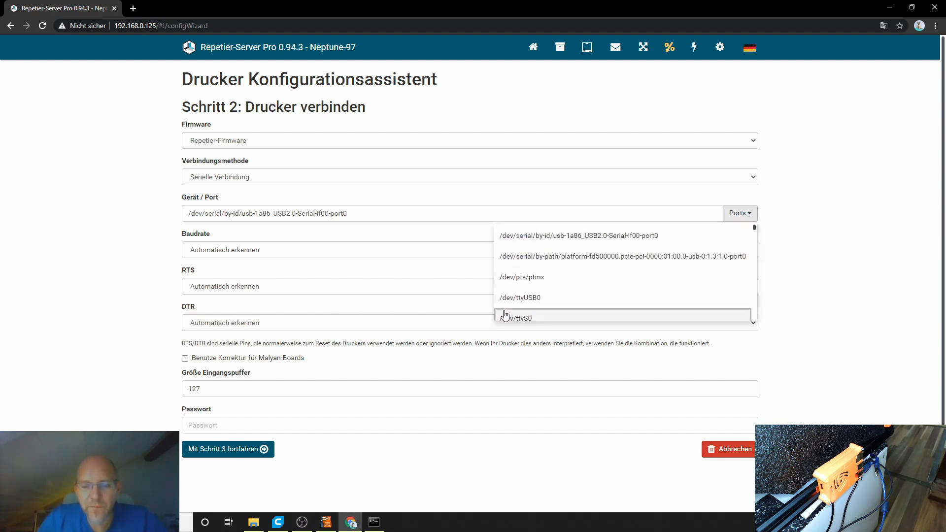
{"action": "left_click", "coordinate": [522, 303]}
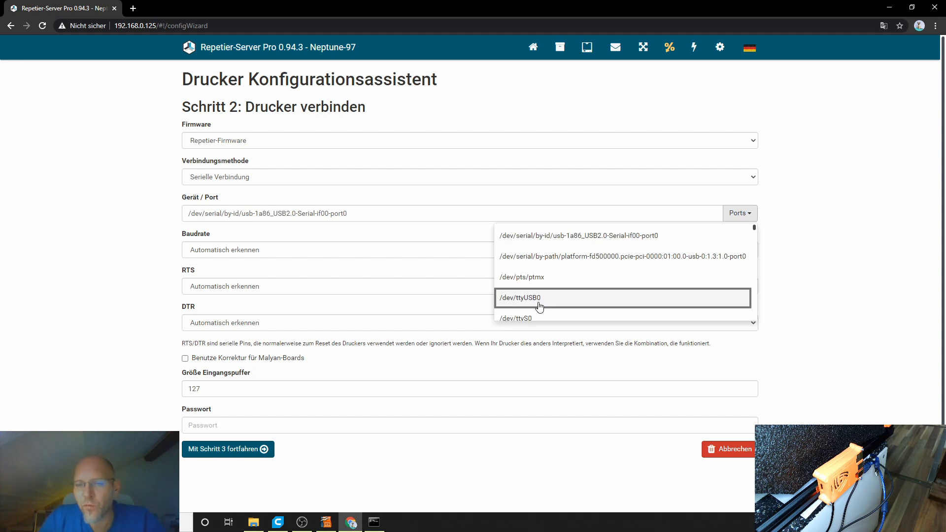
{"action": "scroll", "coordinate": [537, 304], "scroll_direction": "down", "scroll_amount": 1}
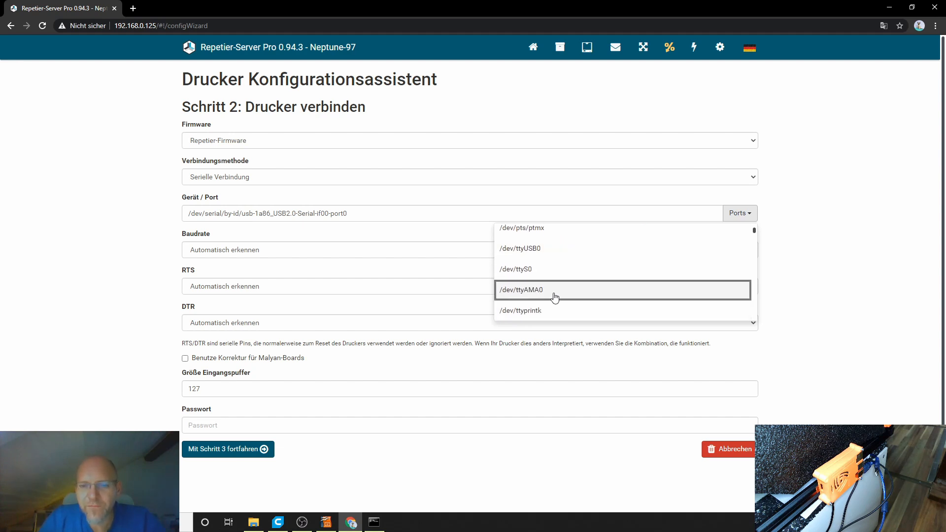
{"action": "scroll", "coordinate": [555, 296], "scroll_direction": "down", "scroll_amount": 3}
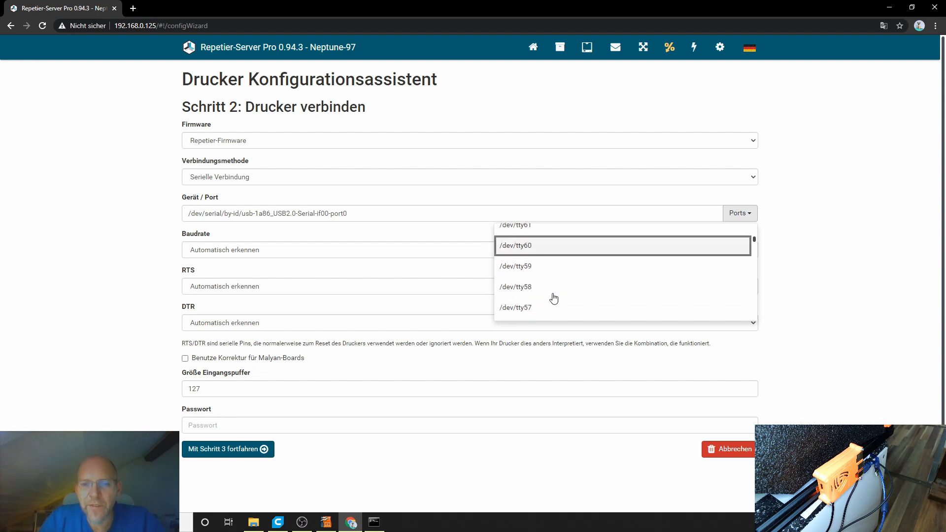
{"action": "scroll", "coordinate": [554, 297], "scroll_direction": "up", "scroll_amount": 3}
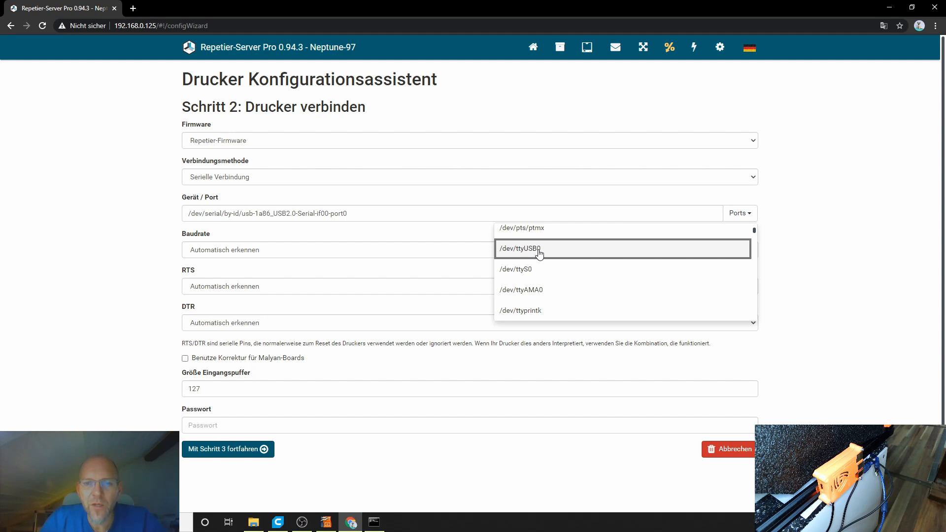
{"action": "left_click", "coordinate": [539, 253]}
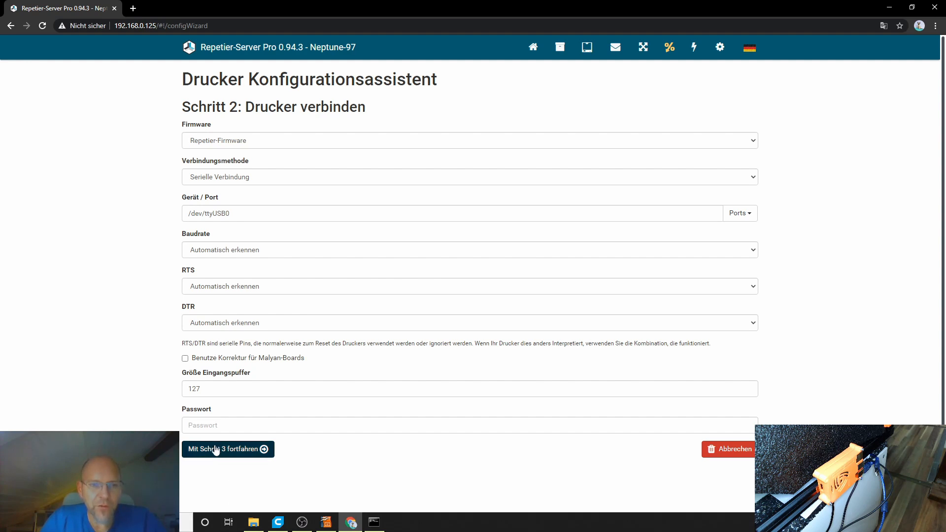
Step: Set the printer's firmware to Marlin and continue to step 3 of the configuration wizard
{"action": "left_click", "coordinate": [236, 143]}
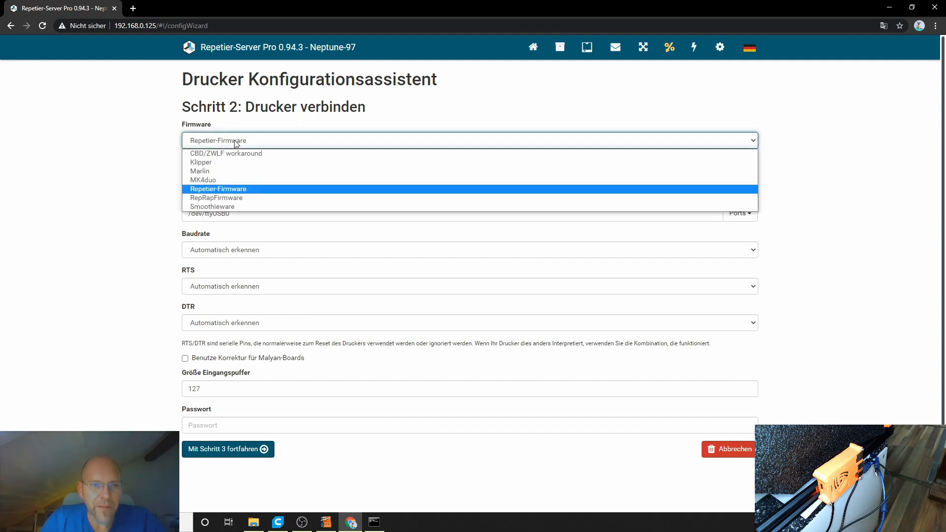
{"action": "left_click", "coordinate": [232, 172]}
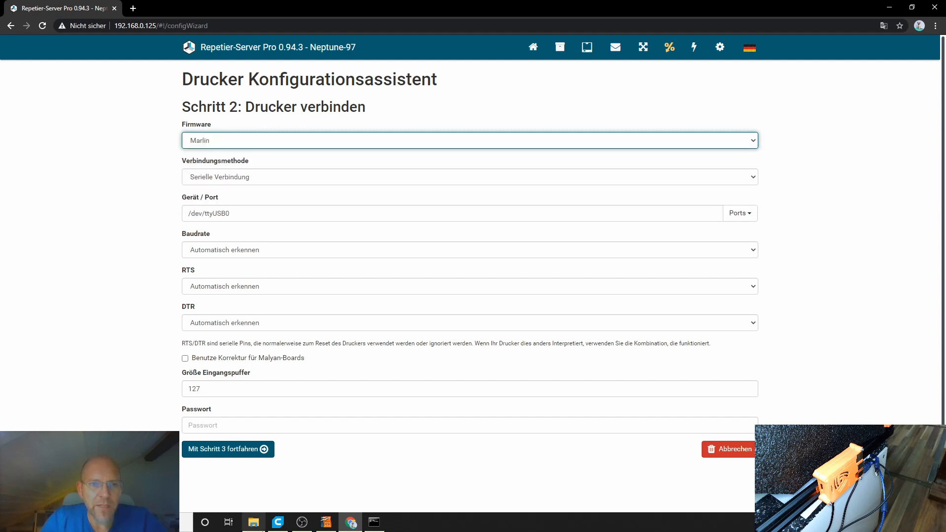
{"action": "left_click", "coordinate": [225, 449]}
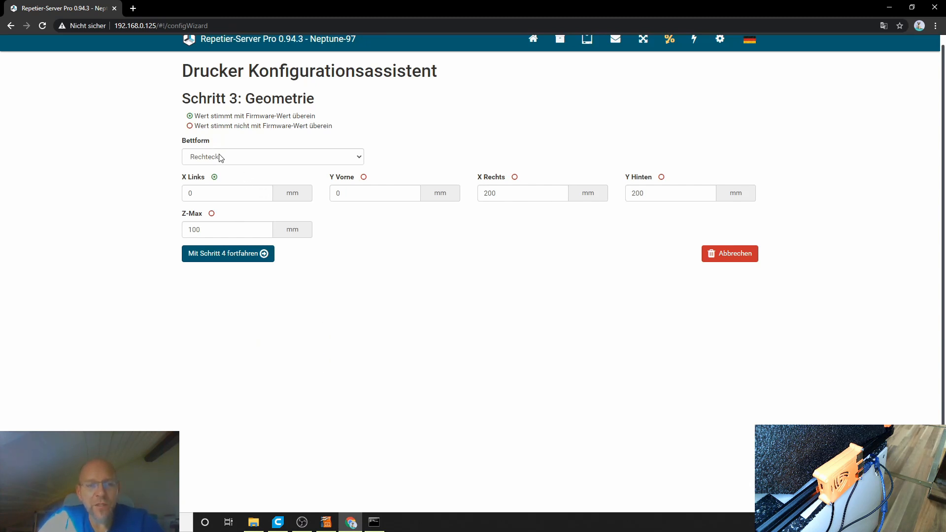
Step: Define a rectangular bed with X Rechts 220 mm, Y Hinten 220 mm and Z-Max 250 mm, and continue to step 4
{"action": "left_click", "coordinate": [233, 158]}
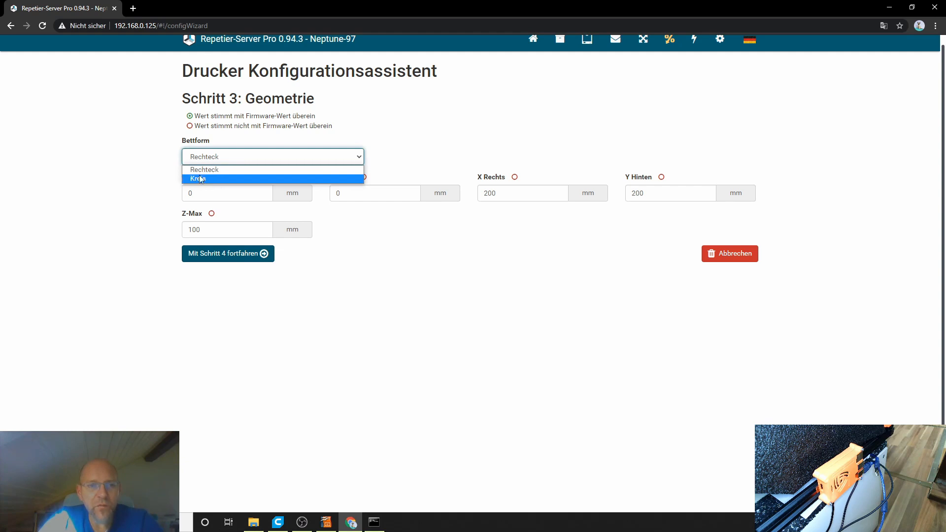
{"action": "left_click", "coordinate": [228, 170]}
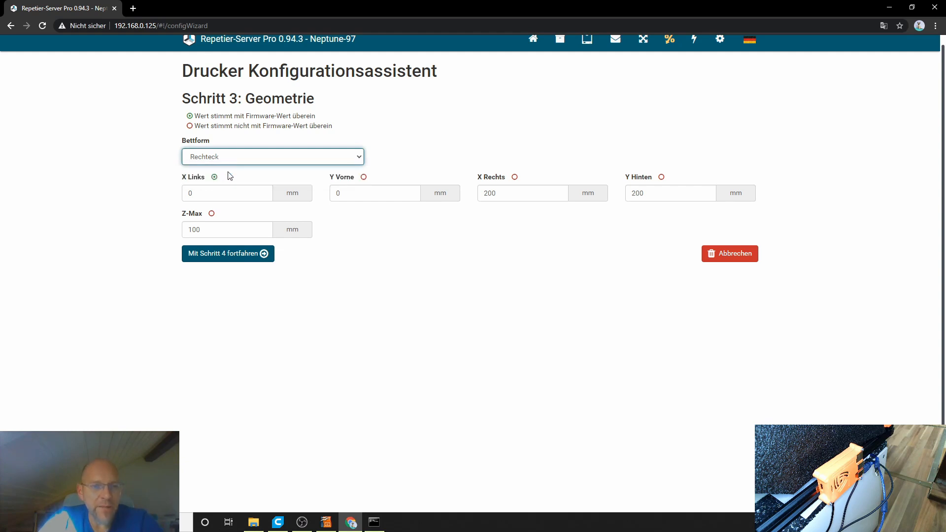
{"action": "double_click", "coordinate": [527, 193]}
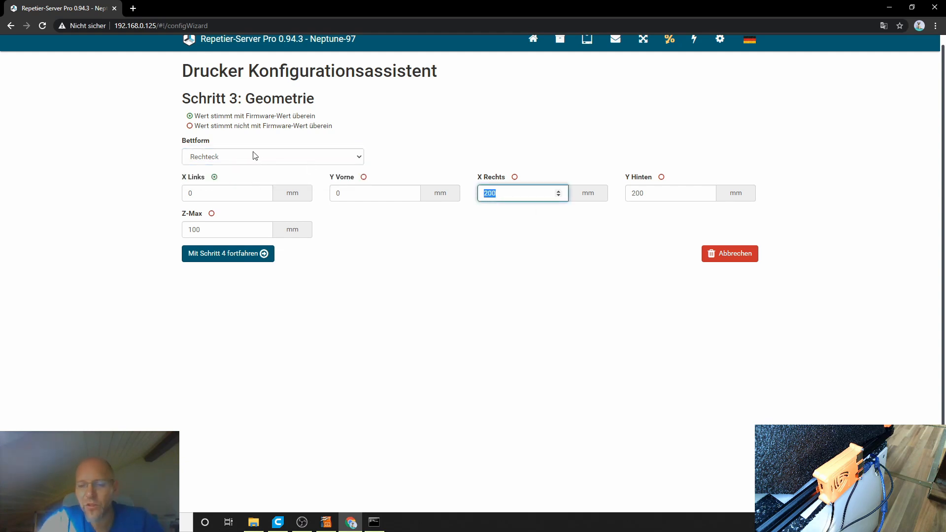
{"action": "type", "text": "22"}
{"action": "key", "text": "Tab"}
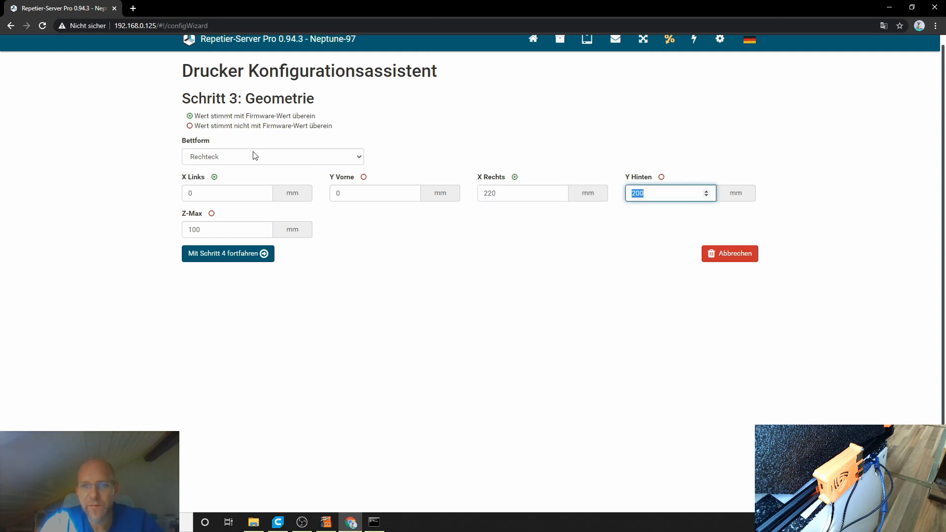
{"action": "type", "text": "22"}
{"action": "key", "text": "Tab"}
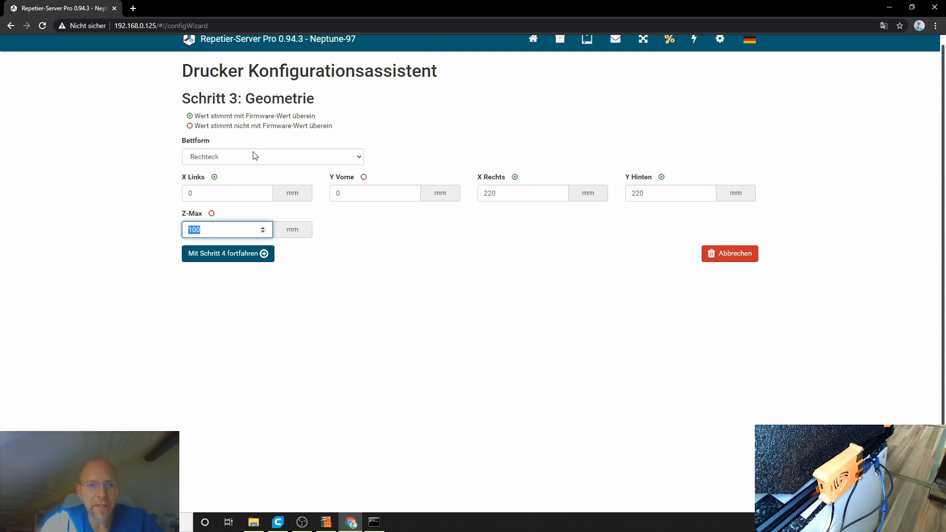
{"action": "type", "text": "250"}
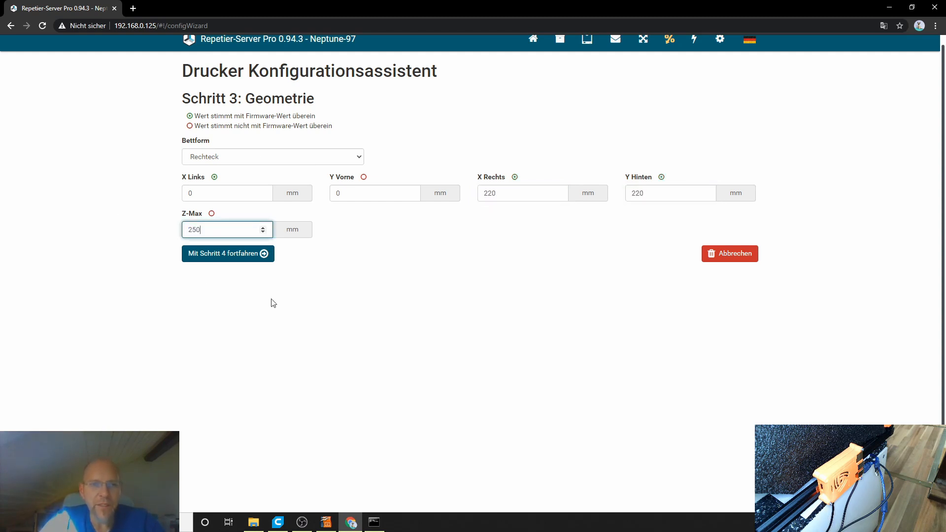
{"action": "left_click", "coordinate": [226, 260]}
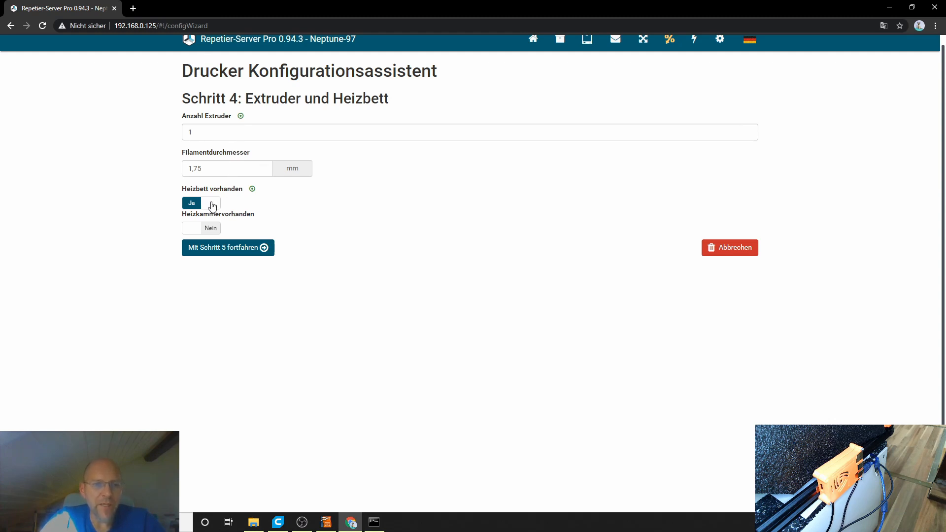
Step: Accept the extruder and heated bed settings, set one fan with the software power switch enabled, and finish the wizard
{"action": "left_click", "coordinate": [230, 250]}
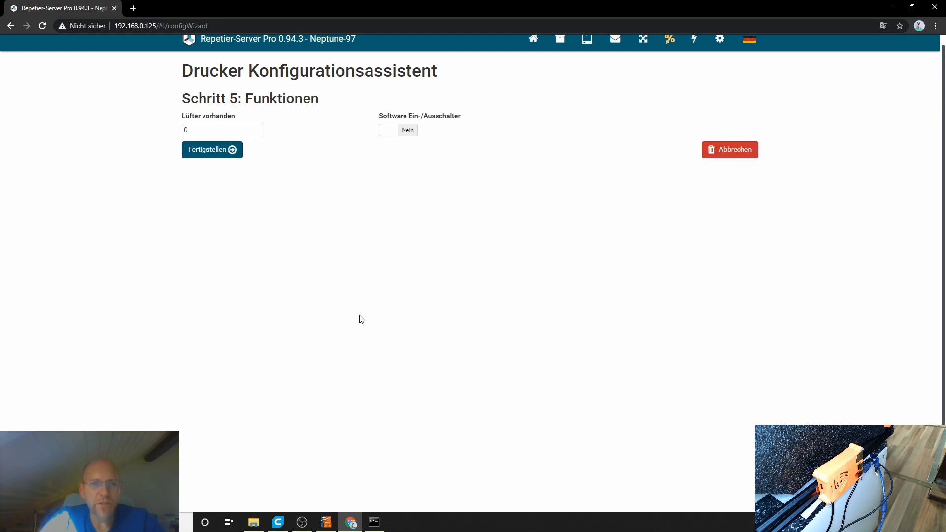
{"action": "left_click", "coordinate": [195, 130]}
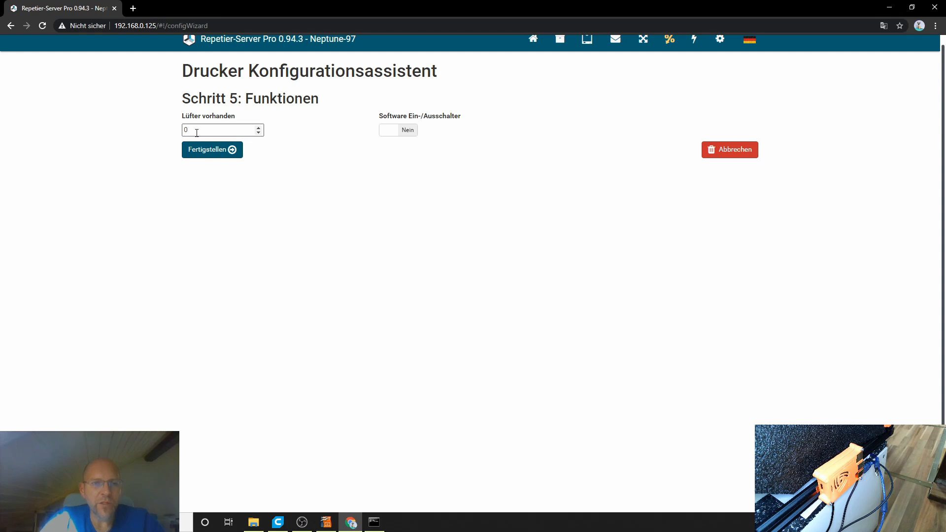
{"action": "left_click", "coordinate": [259, 127]}
{"action": "left_click", "coordinate": [390, 131]}
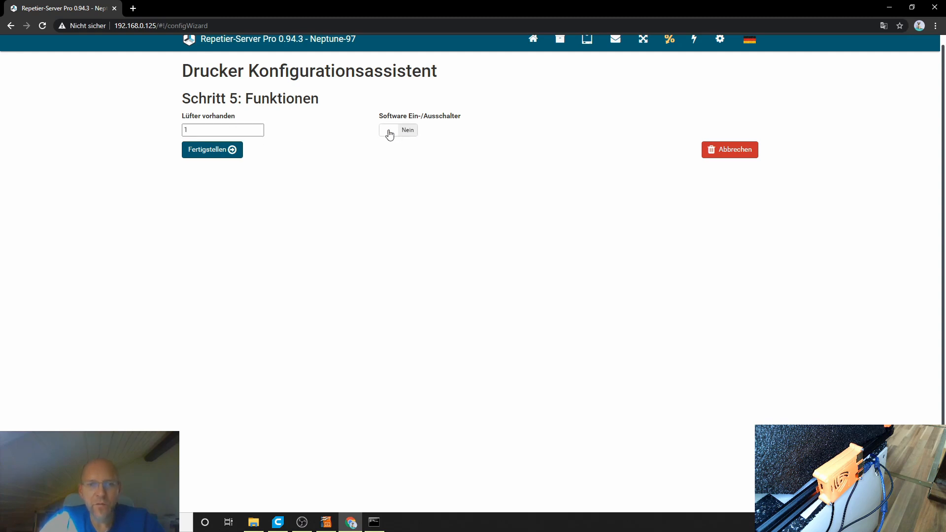
{"action": "left_click", "coordinate": [385, 130]}
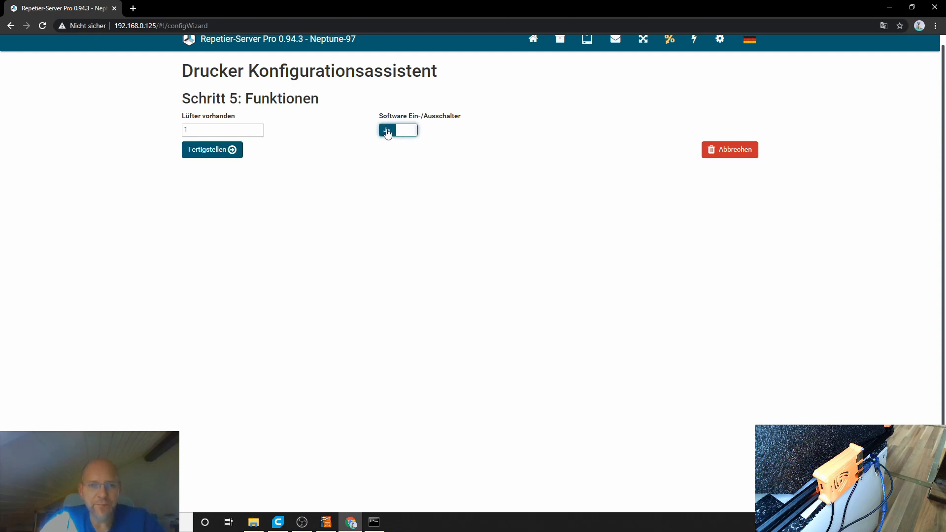
{"action": "left_click", "coordinate": [211, 149]}
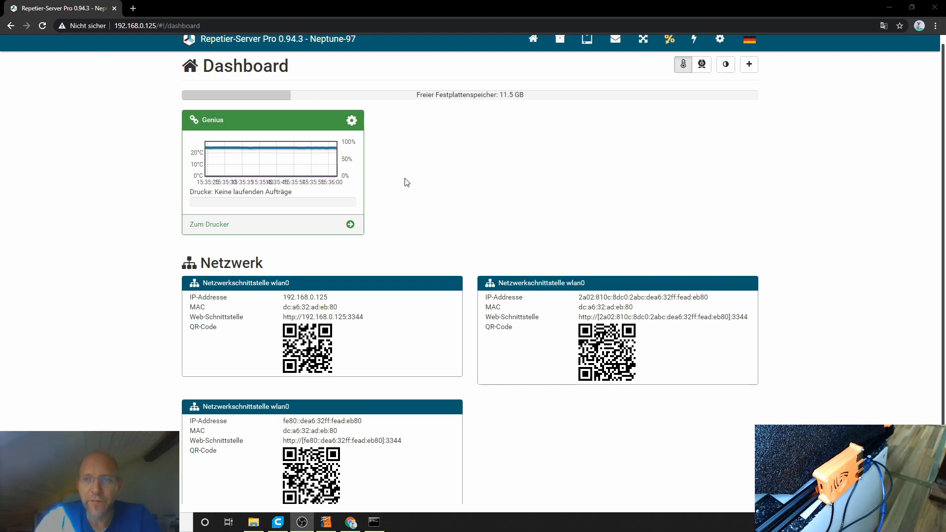
Step: Create another new printer named Ender 4 Core XY and continue to step 2 of the wizard
{"action": "left_click", "coordinate": [750, 65]}
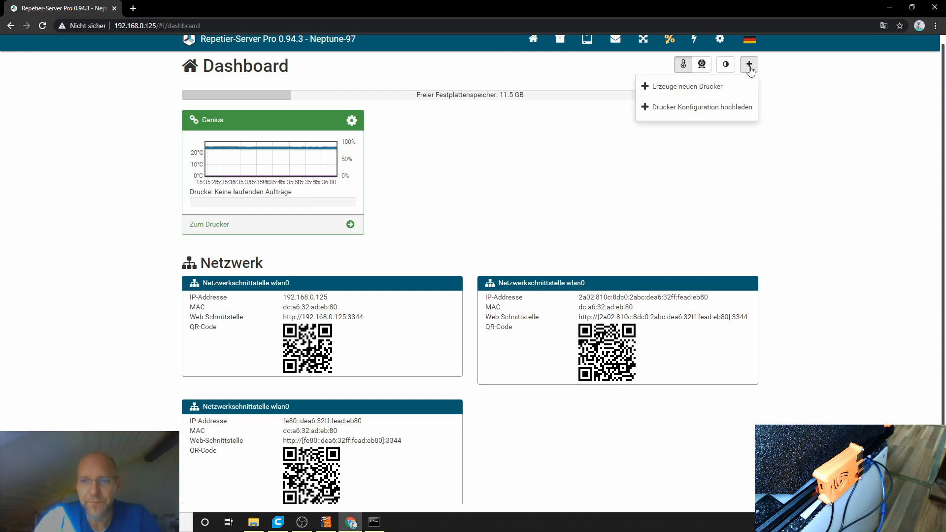
{"action": "left_click", "coordinate": [708, 91]}
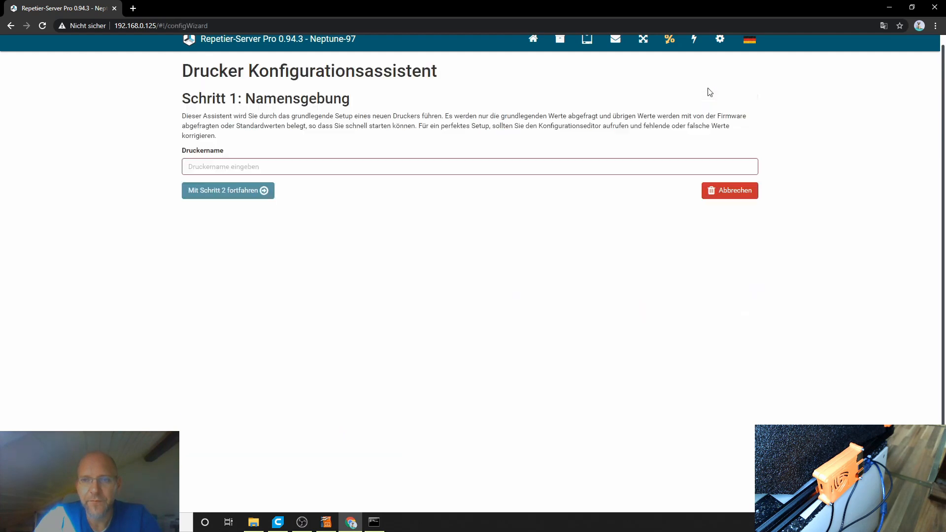
{"action": "left_click", "coordinate": [296, 165]}
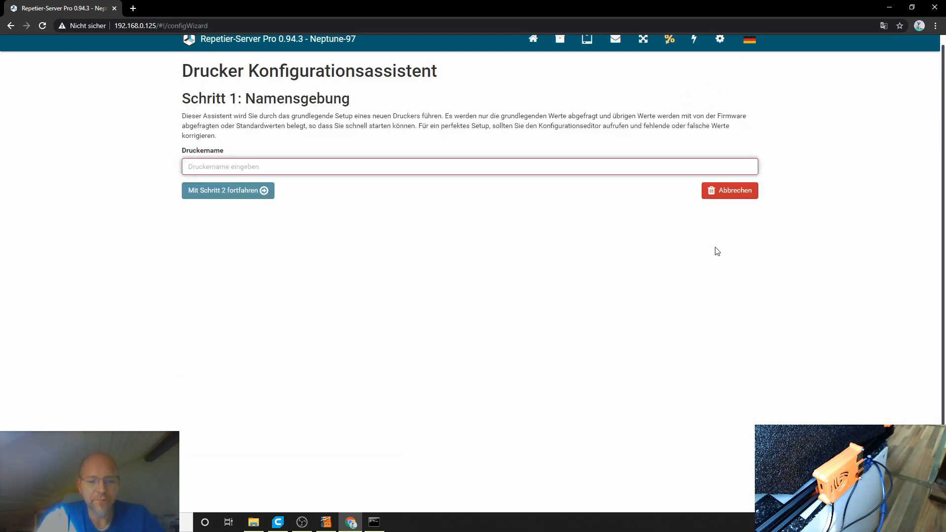
{"action": "type", "text": "Ender 4 "}
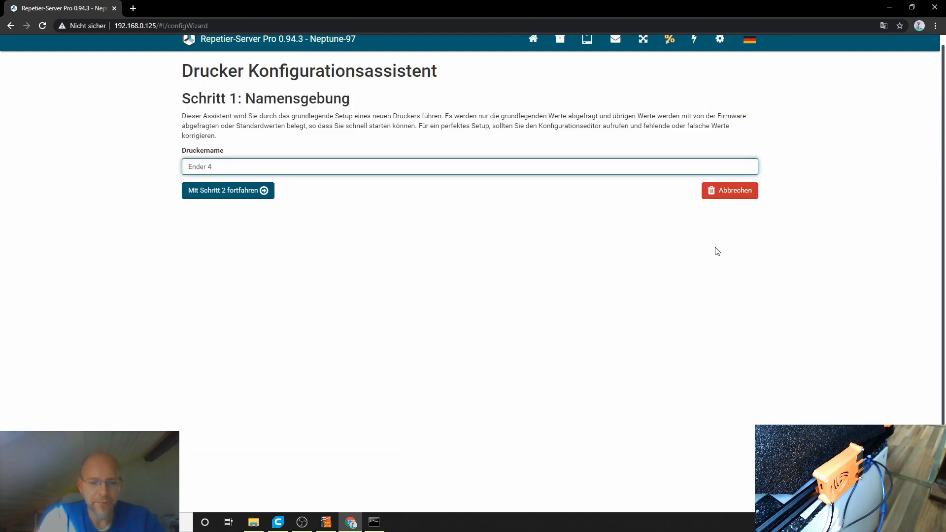
{"action": "type", "text": "Core "}
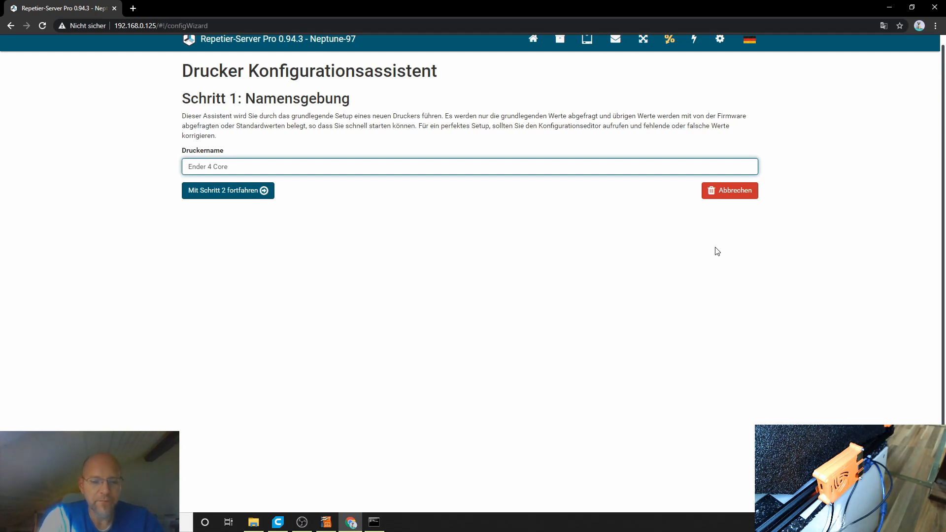
{"action": "type", "text": "XY"}
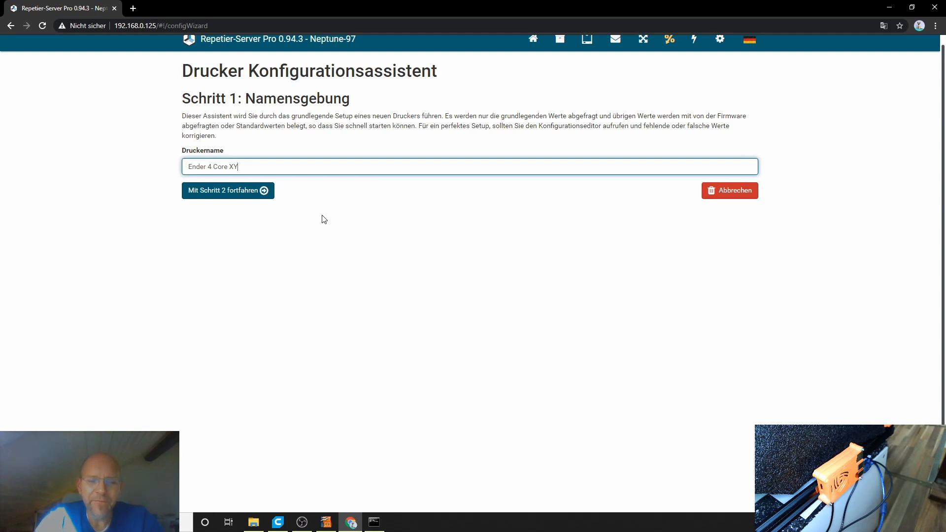
{"action": "left_click", "coordinate": [223, 192]}
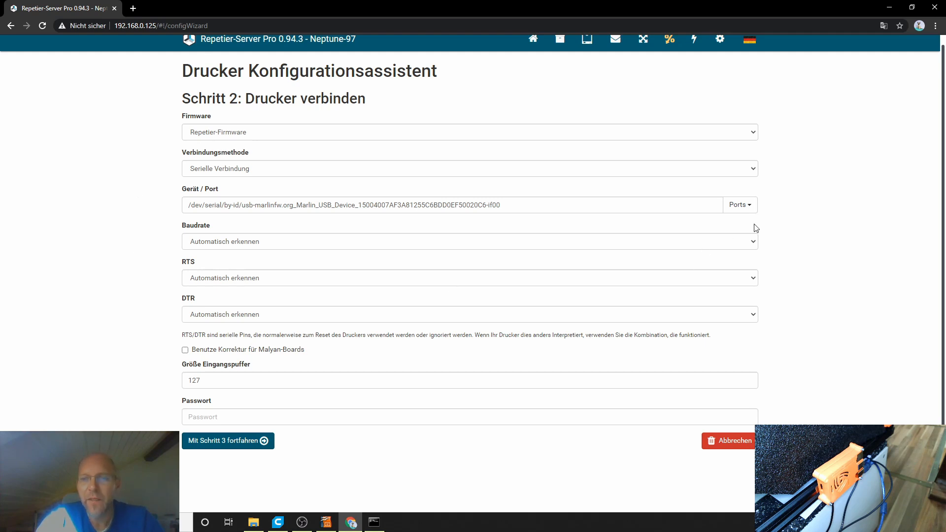
Step: Set the device port to /dev/ttyACM0 and the firmware to Marlin, and continue to step 3
{"action": "left_click", "coordinate": [752, 206]}
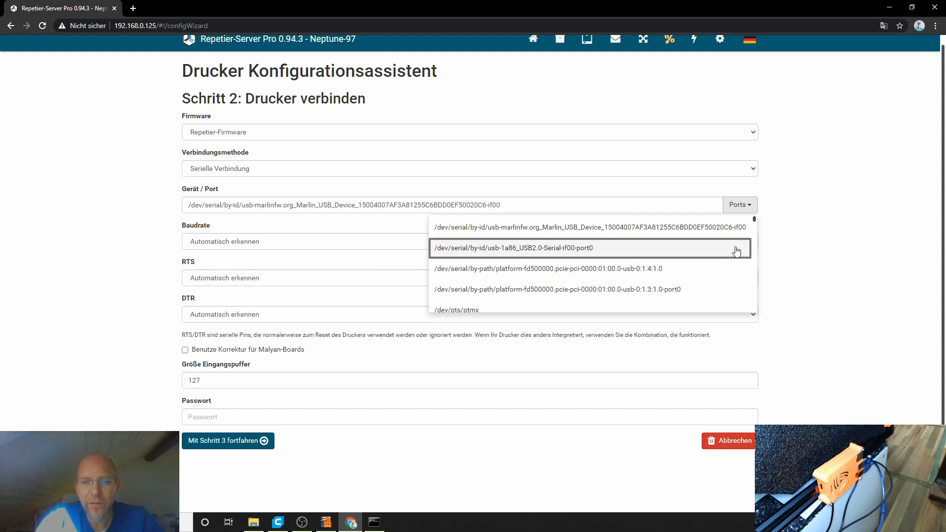
{"action": "scroll", "coordinate": [736, 252], "scroll_direction": "down", "scroll_amount": 3}
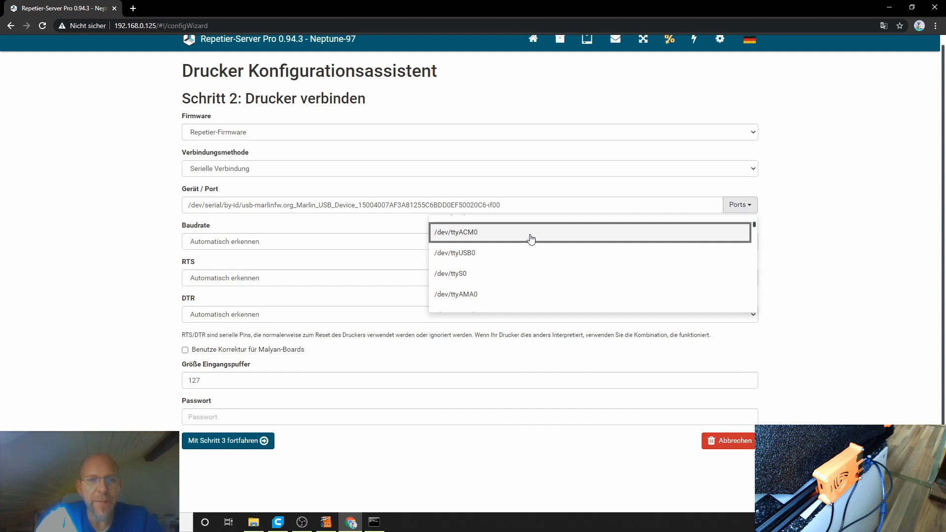
{"action": "left_click", "coordinate": [484, 235]}
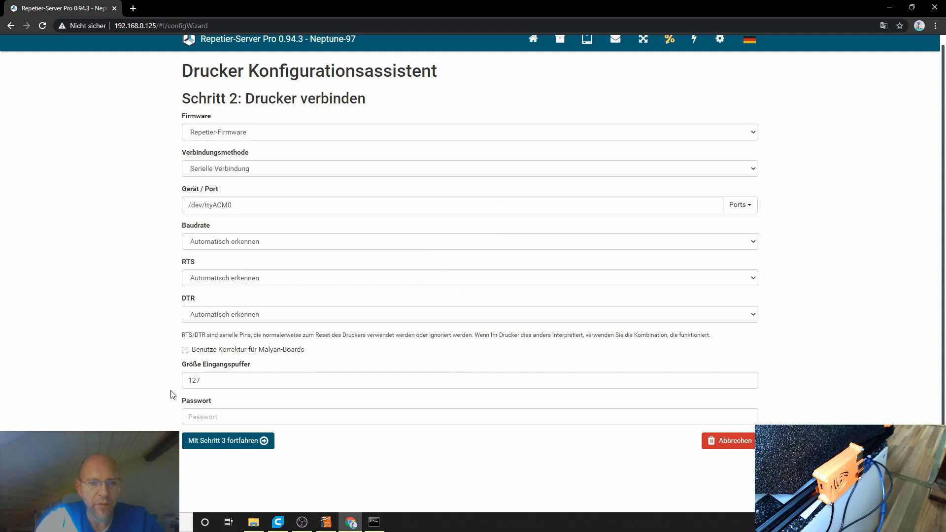
{"action": "left_click", "coordinate": [205, 142]}
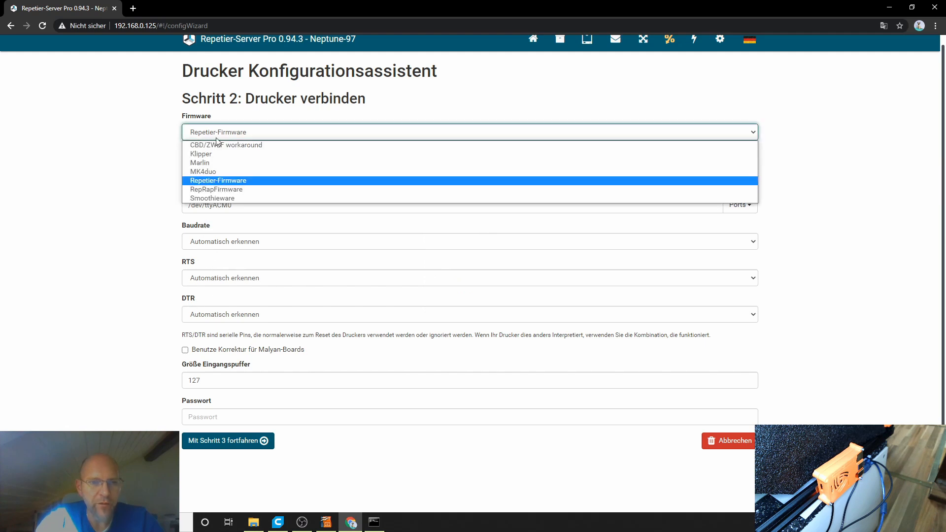
{"action": "left_click", "coordinate": [216, 162]}
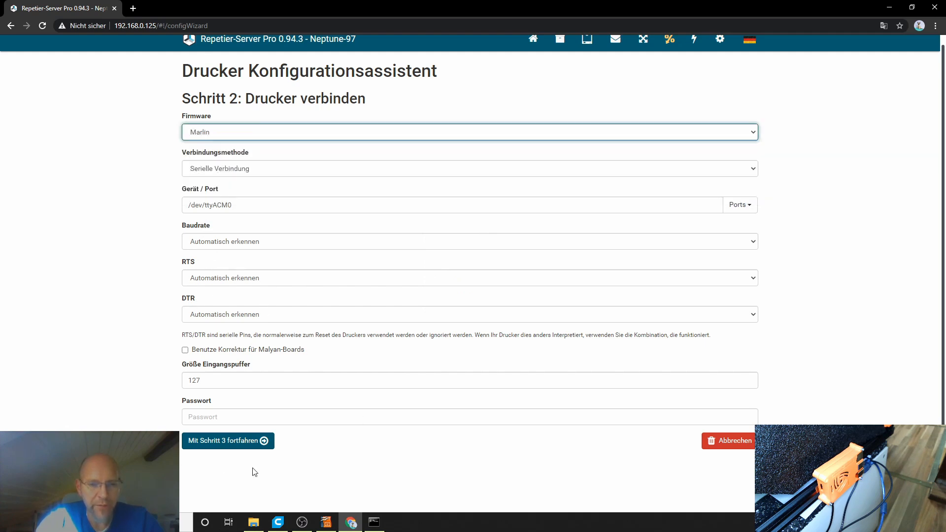
{"action": "left_click", "coordinate": [228, 445]}
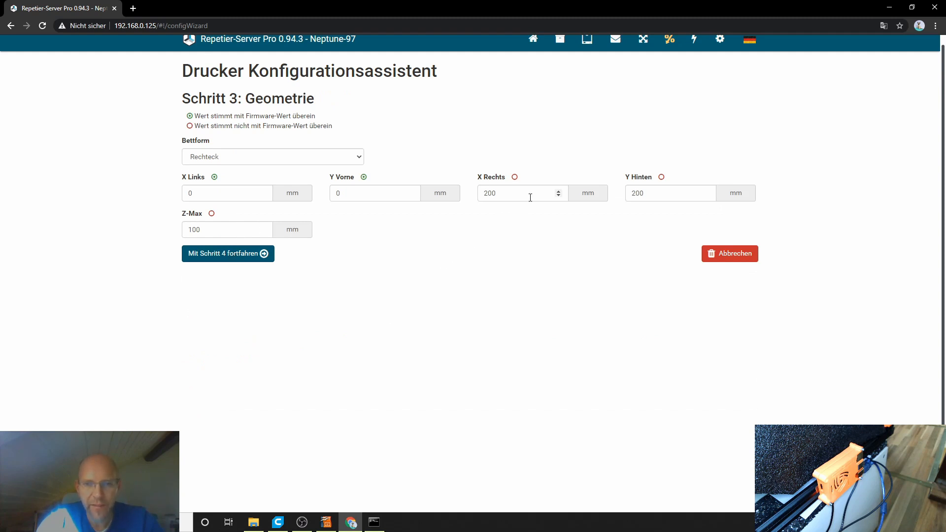
Step: Set the bed geometry to X Rechts 220 mm, Y Hinten 220 mm and Z-Max 300 mm, and continue to step 4
{"action": "double_click", "coordinate": [499, 188]}
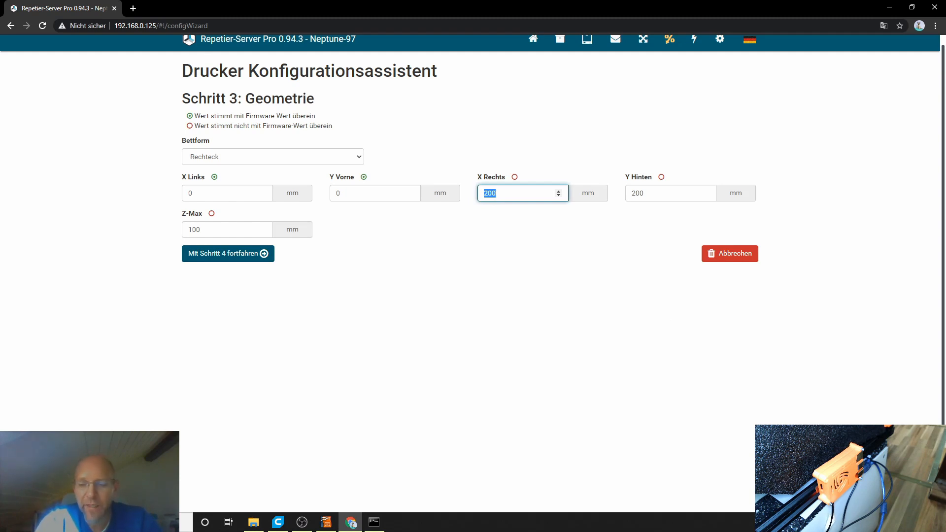
{"action": "type", "text": "220"}
{"action": "key", "text": "Tab"}
{"action": "type", "text": "2"}
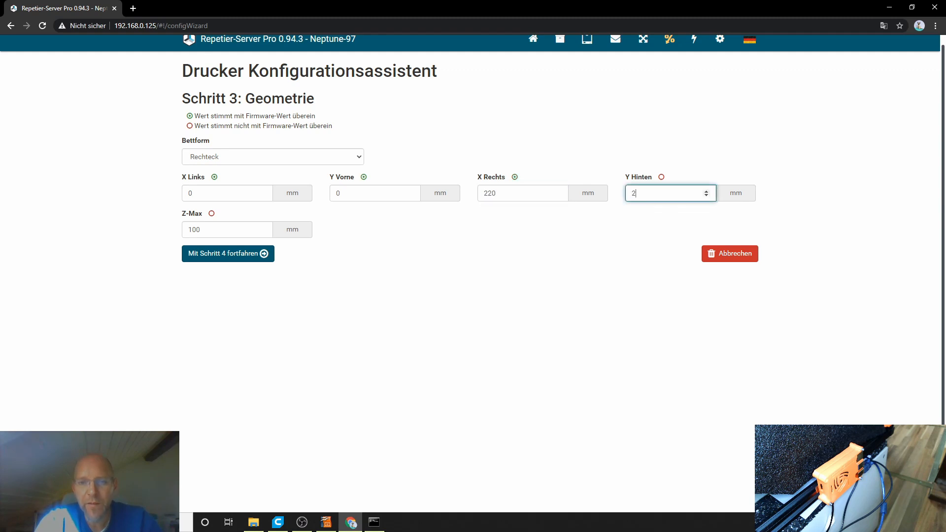
{"action": "type", "text": "20"}
{"action": "key", "text": "Tab"}
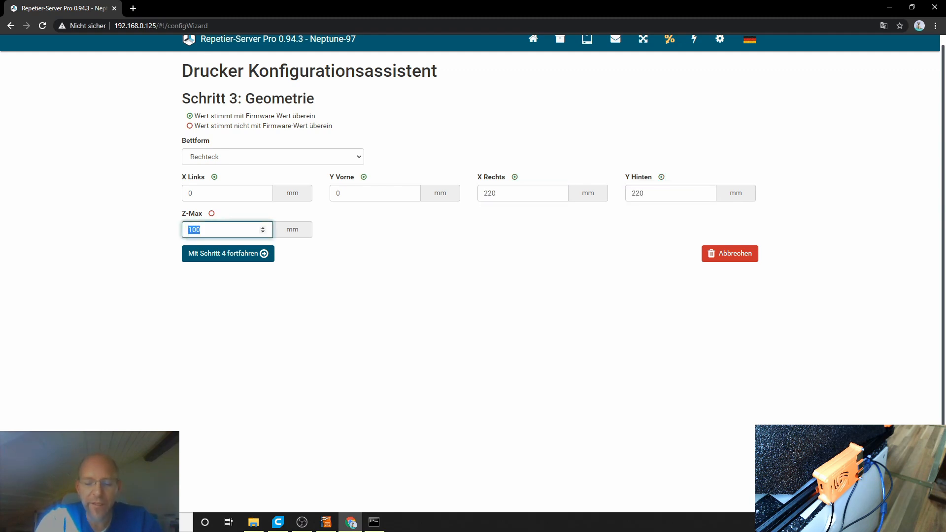
{"action": "type", "text": "3"}
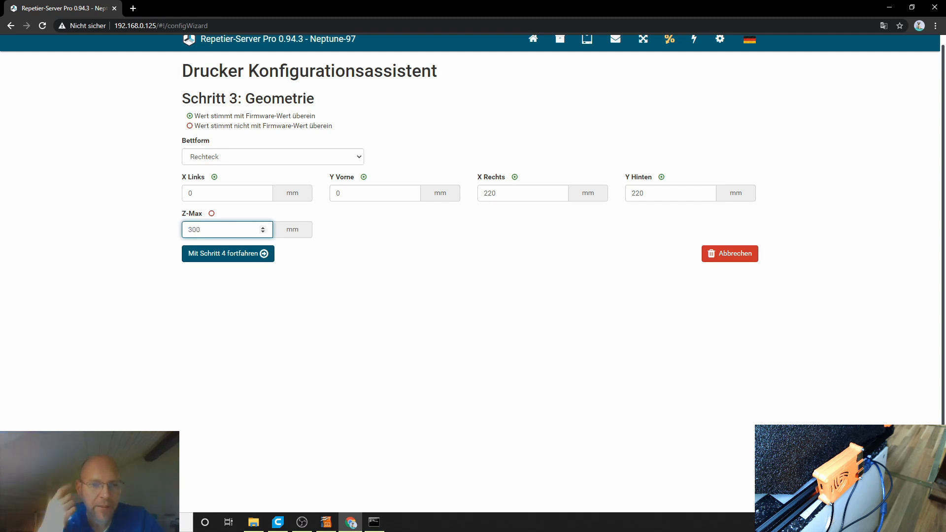
{"action": "left_click", "coordinate": [211, 254]}
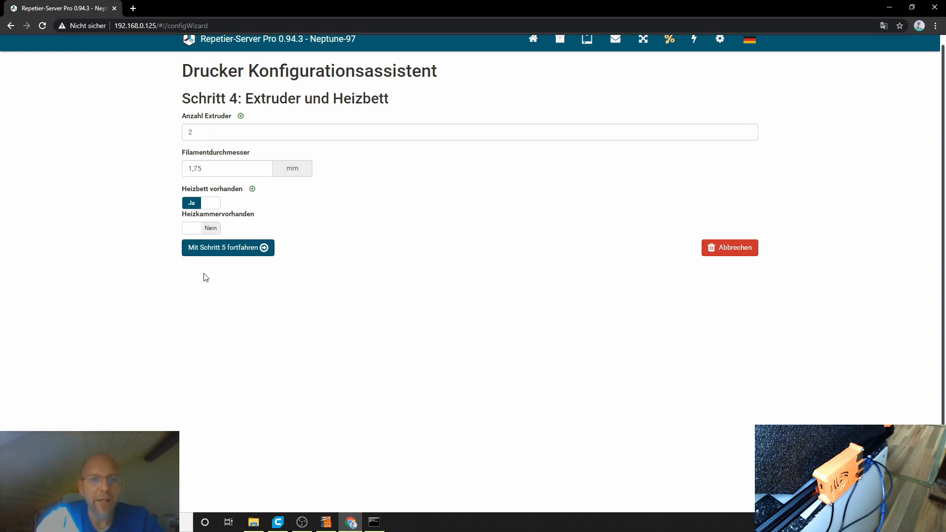
Step: Accept two extruders with 1.75 mm filament and a heated bed, set one fan, and finish the printer wizard
{"action": "left_click", "coordinate": [223, 250]}
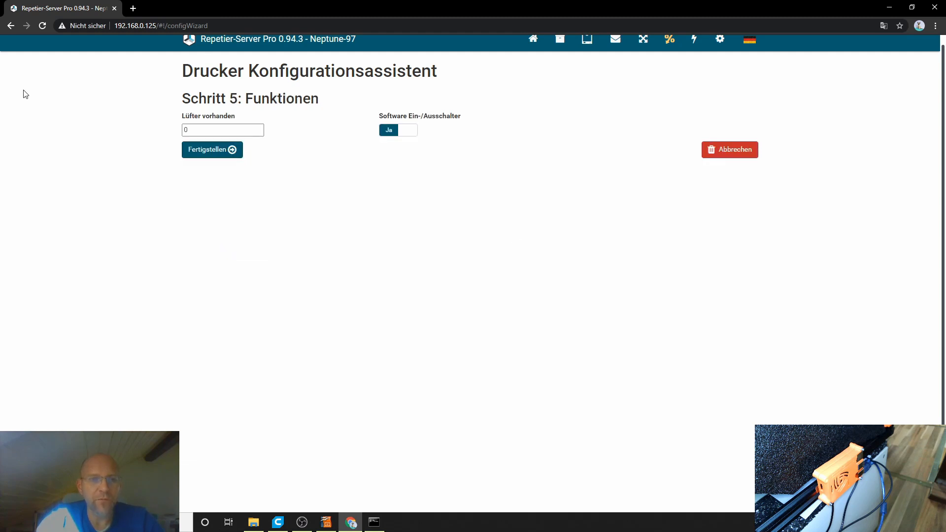
{"action": "left_click", "coordinate": [258, 129]}
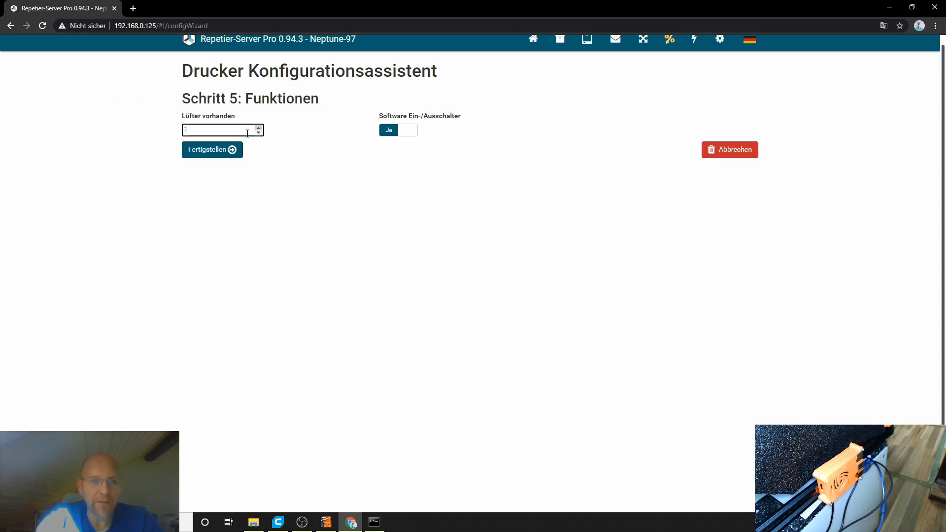
{"action": "left_click", "coordinate": [204, 151]}
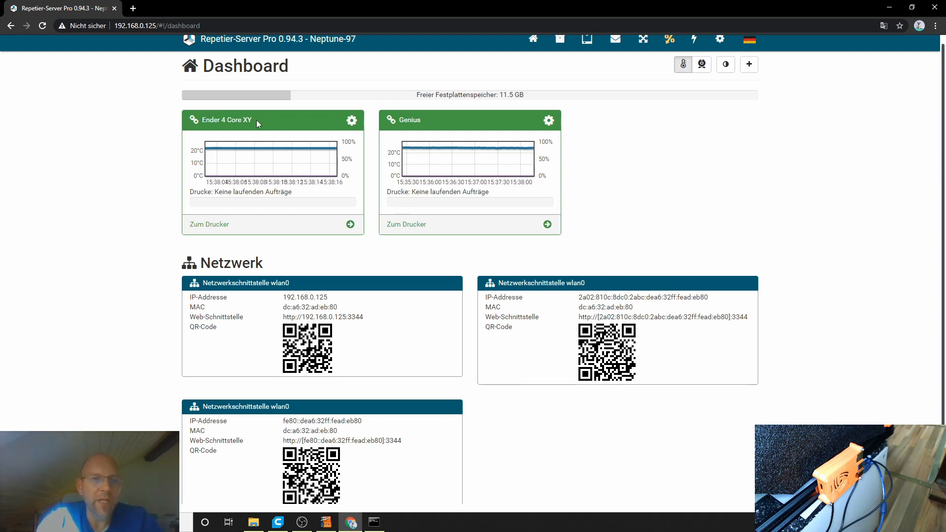
Step: Open the manual control view of the Ender 4 Core XY, show the extrusion controls and select Extruder 2
{"action": "left_click", "coordinate": [350, 226]}
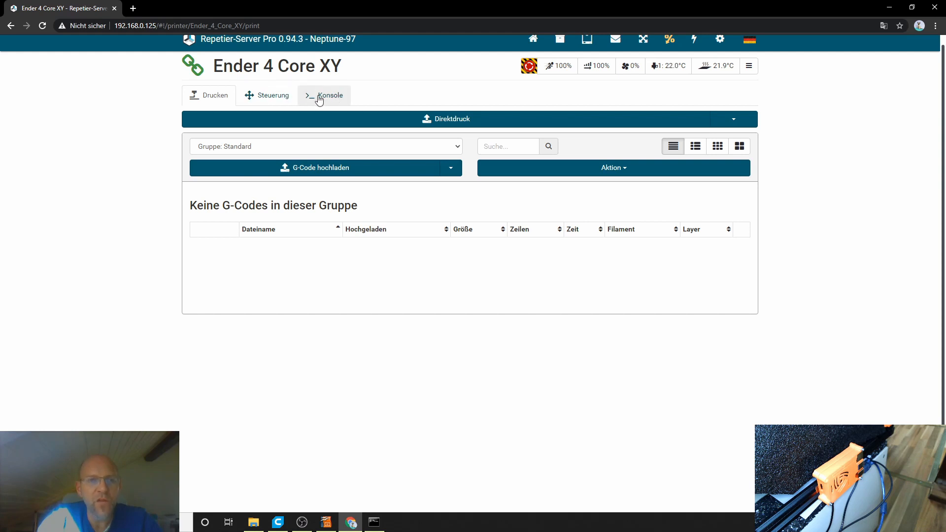
{"action": "left_click", "coordinate": [270, 98]}
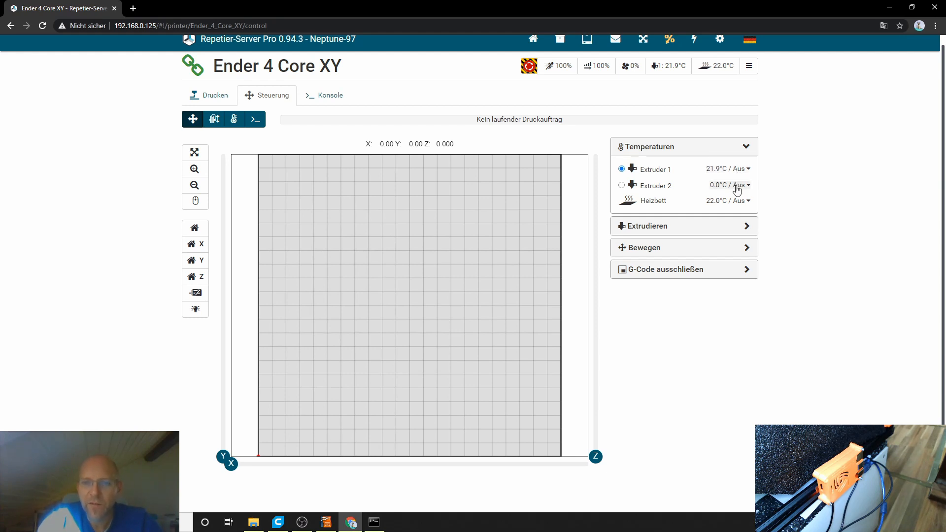
{"action": "left_click", "coordinate": [746, 226]}
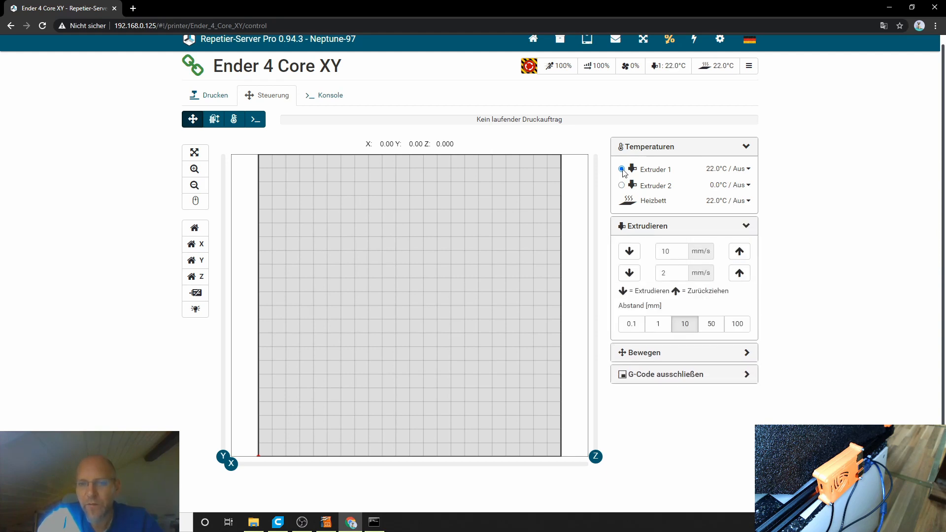
{"action": "left_click", "coordinate": [622, 185]}
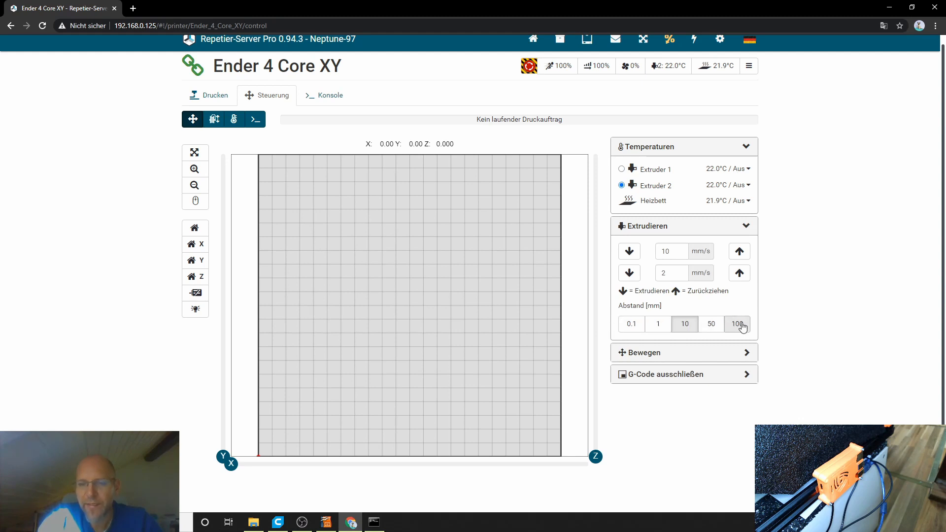
Step: Show the Bewegen controls and examine the X/Y and Z movement buttons and their step distances
{"action": "left_click", "coordinate": [746, 353]}
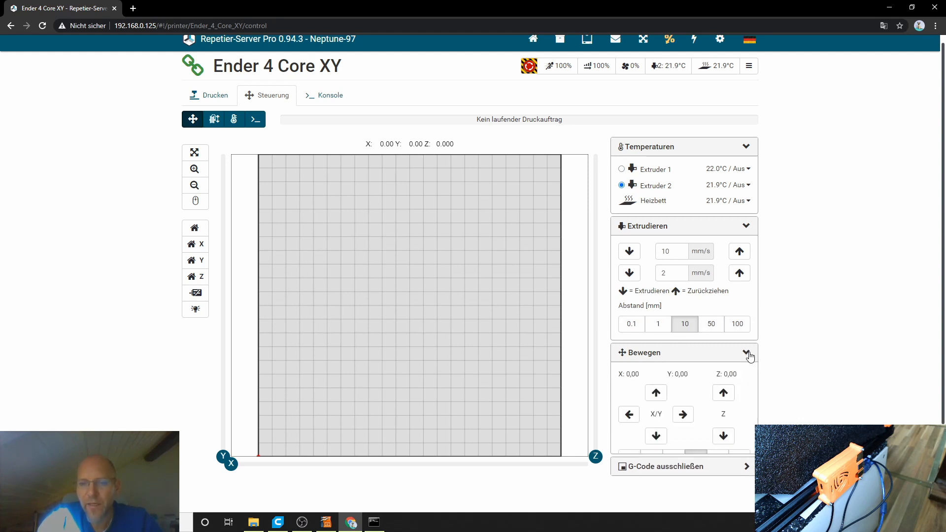
{"action": "scroll", "coordinate": [823, 335], "scroll_direction": "down", "scroll_amount": 2}
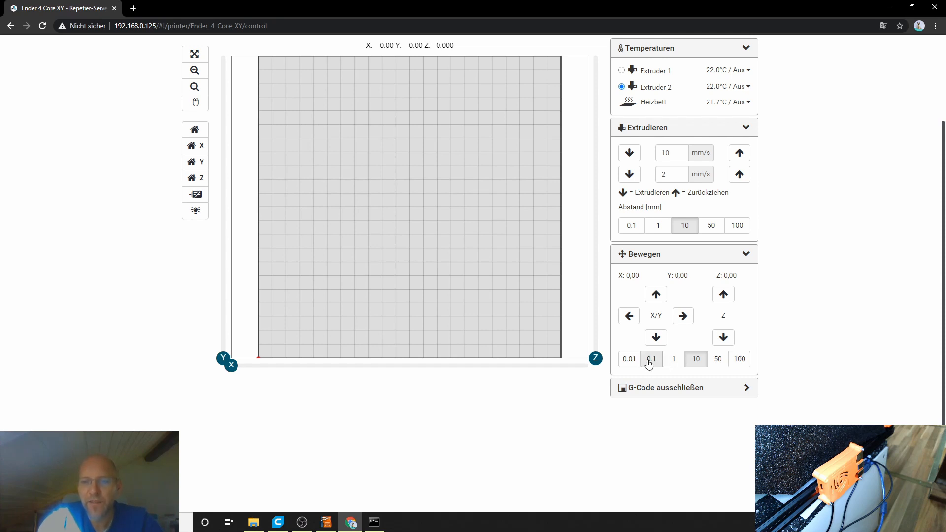
{"action": "scroll", "coordinate": [827, 340], "scroll_direction": "up", "scroll_amount": 1}
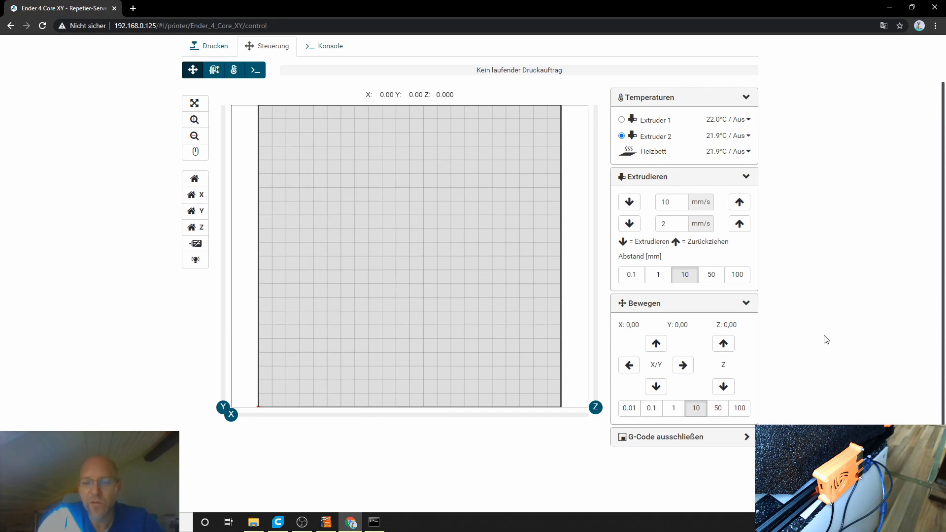
{"action": "scroll", "coordinate": [692, 468], "scroll_direction": "down", "scroll_amount": 1}
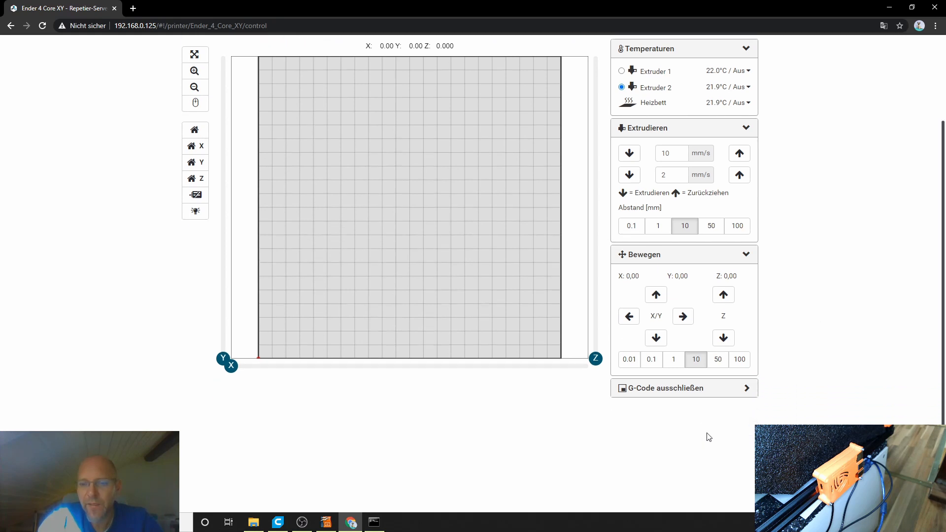
Step: Add a rectangular G-code exclusion region on the print bed spanning about X 26 to 81 and Y 51 to 100
{"action": "left_click", "coordinate": [718, 393]}
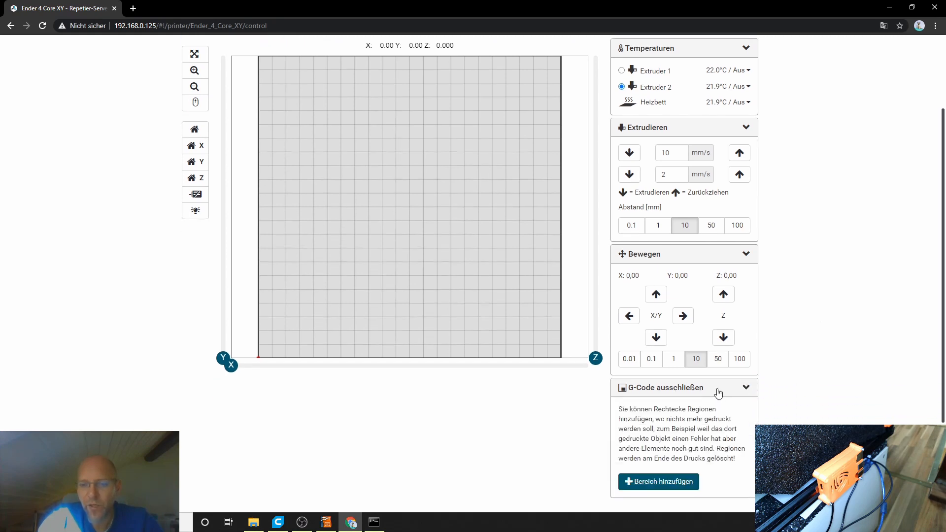
{"action": "left_click", "coordinate": [663, 482]}
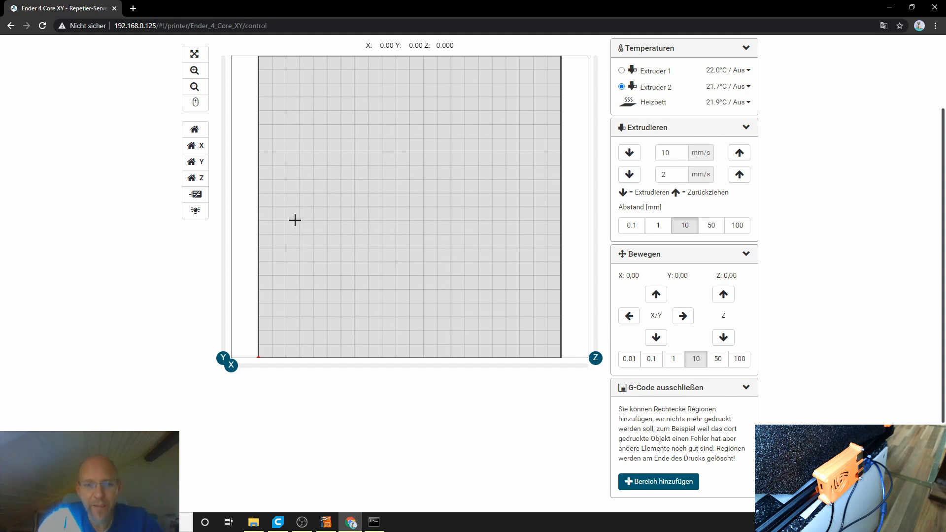
{"action": "left_click_drag", "start_coordinate": [295, 221], "coordinate": [370, 288]}
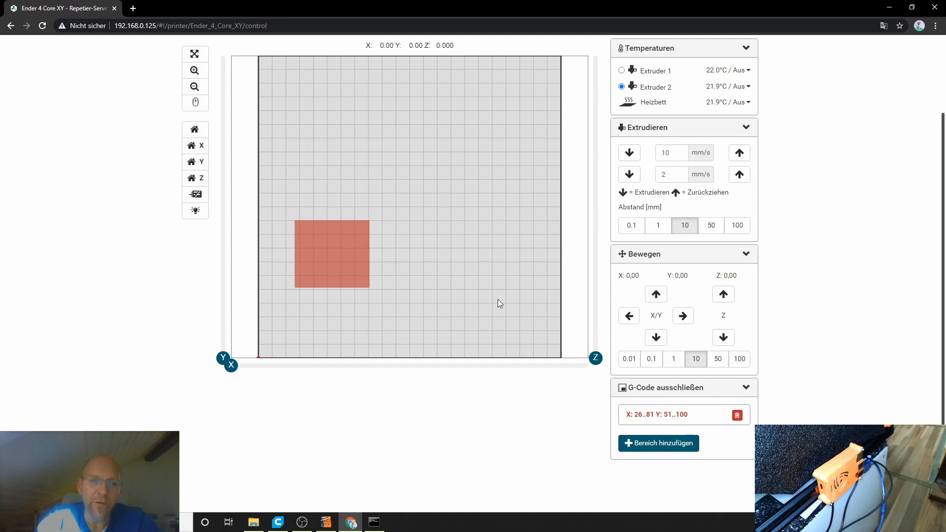
Step: Open the printer's console and turn on the display of sent commands (Befehle) and acknowledgements (Bestätigungen)
{"action": "scroll", "coordinate": [416, 429], "scroll_direction": "up", "scroll_amount": 3}
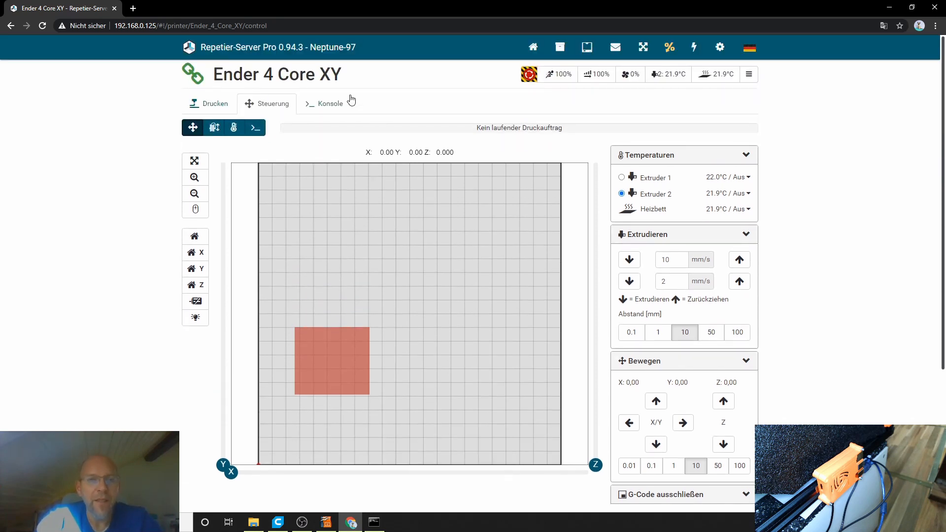
{"action": "left_click", "coordinate": [328, 105]}
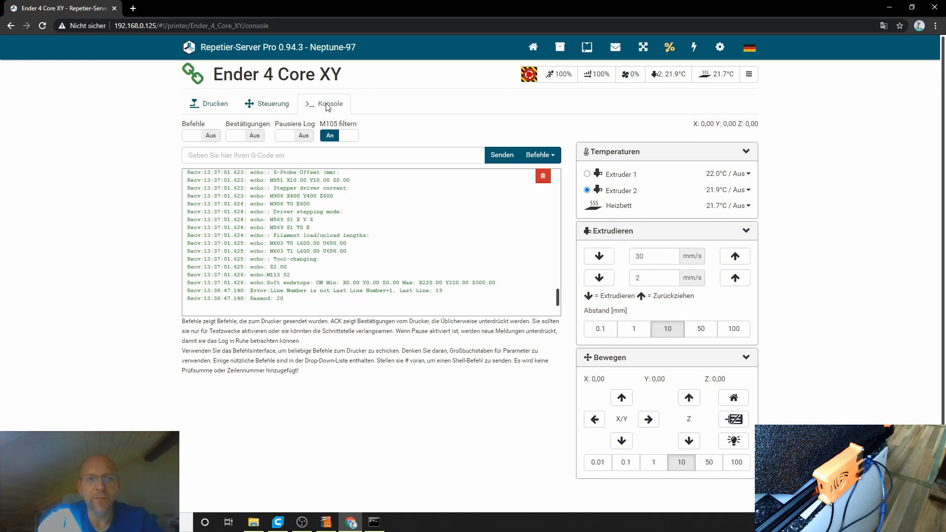
{"action": "left_click", "coordinate": [193, 138]}
{"action": "left_click", "coordinate": [236, 138]}
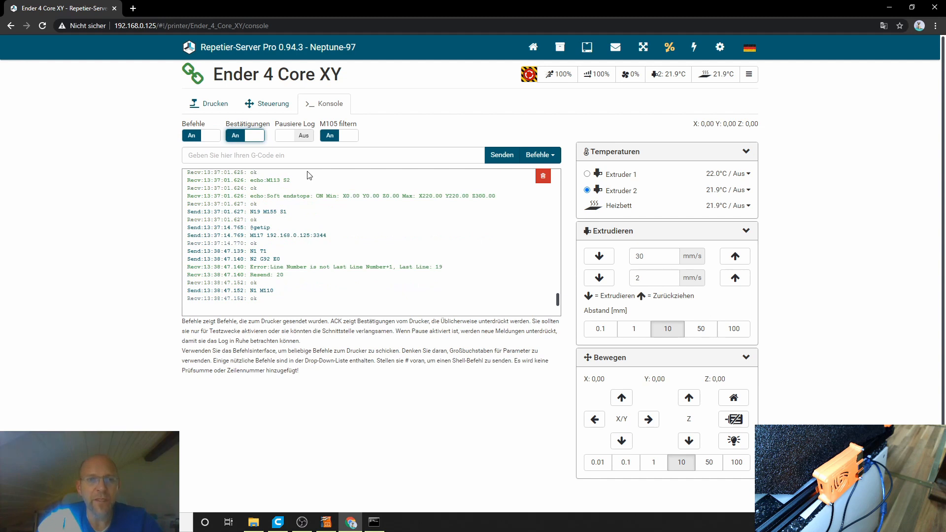
Step: Send the G-code commands G500 and M500 to the printer from the console
{"action": "left_click", "coordinate": [295, 157]}
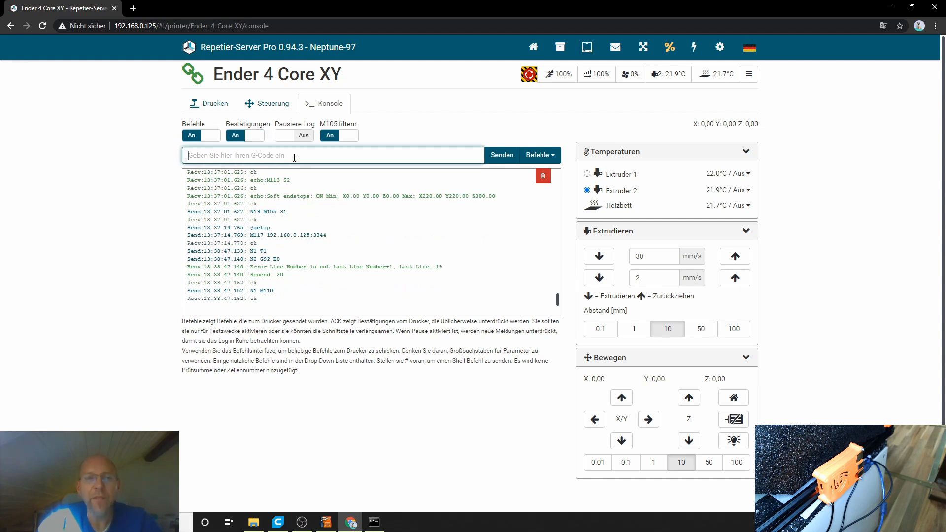
{"action": "type", "text": "G500"}
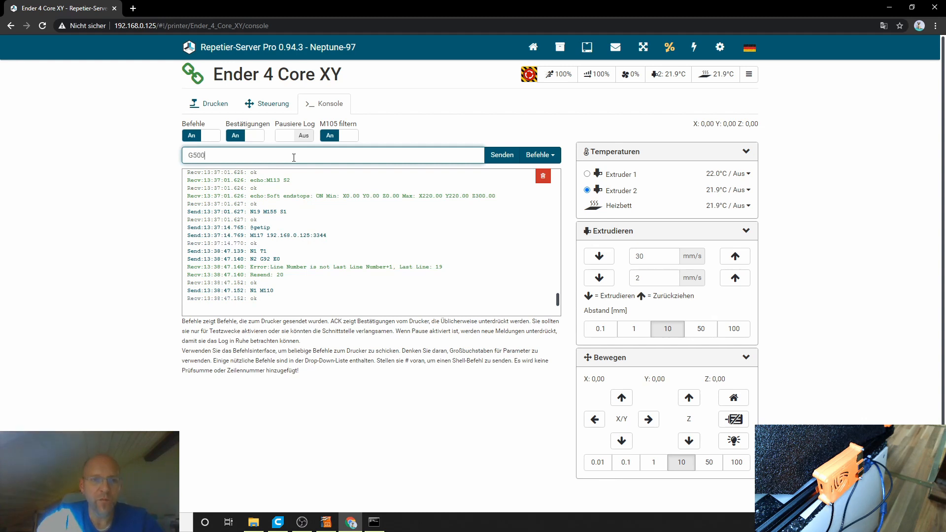
{"action": "key", "text": "Return"}
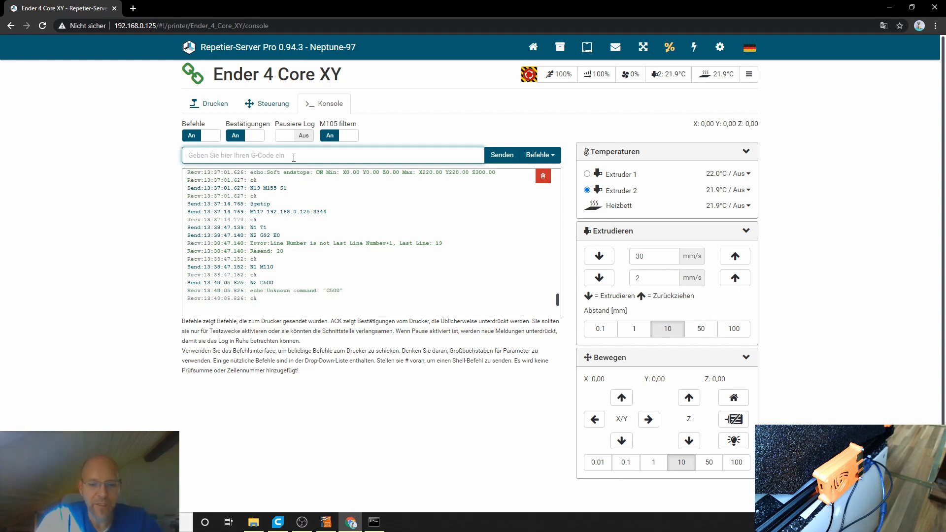
{"action": "type", "text": "M500"}
{"action": "key", "text": "Return"}
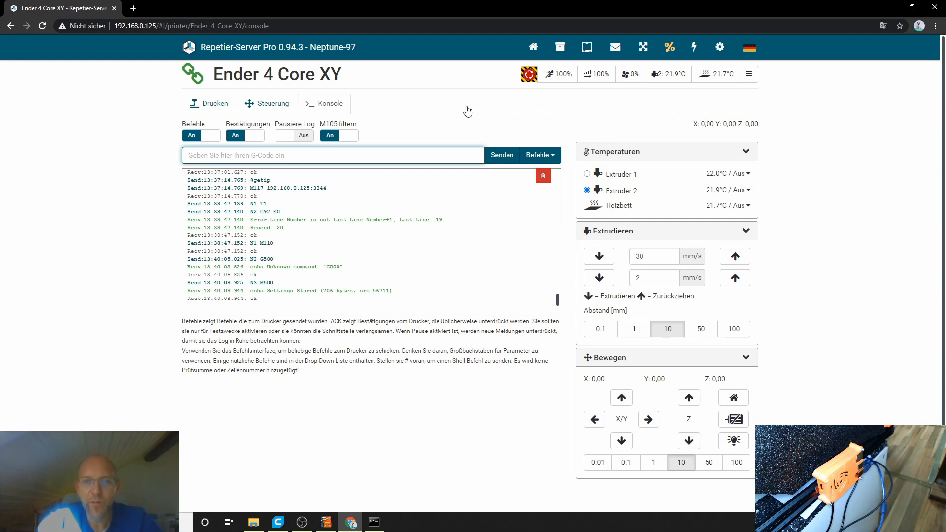
Step: View the print speed and filament flow override dials of the printer
{"action": "left_click", "coordinate": [563, 77]}
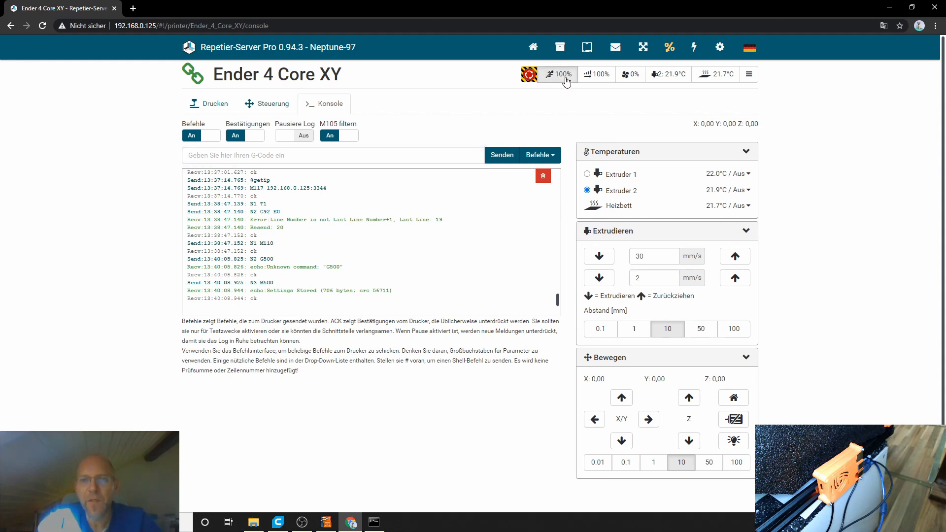
{"action": "mouse_move", "coordinate": [525, 106]}
{"action": "left_mouse_down"}
{"action": "mouse_move", "coordinate": [557, 96]}
{"action": "mouse_move", "coordinate": [561, 121]}
{"action": "mouse_move", "coordinate": [530, 95]}
{"action": "mouse_move", "coordinate": [523, 103]}
{"action": "left_mouse_up"}
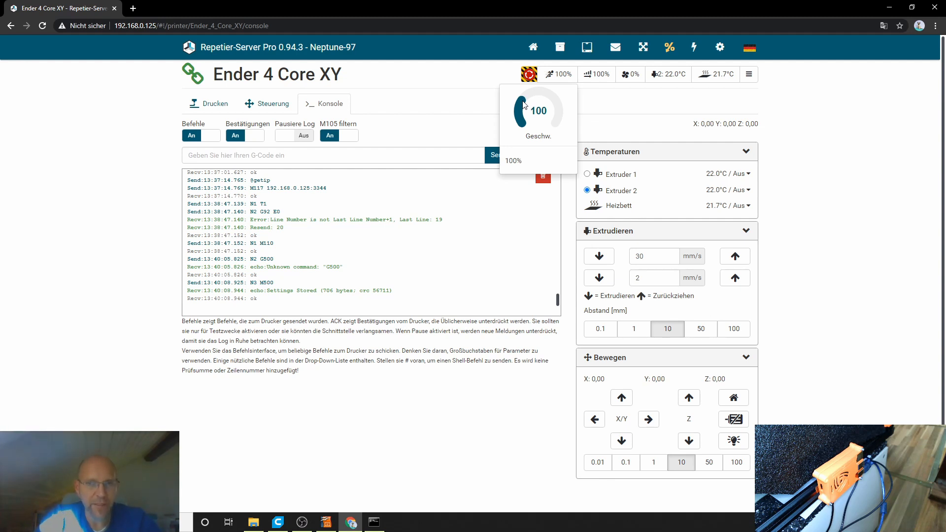
{"action": "left_click", "coordinate": [605, 76]}
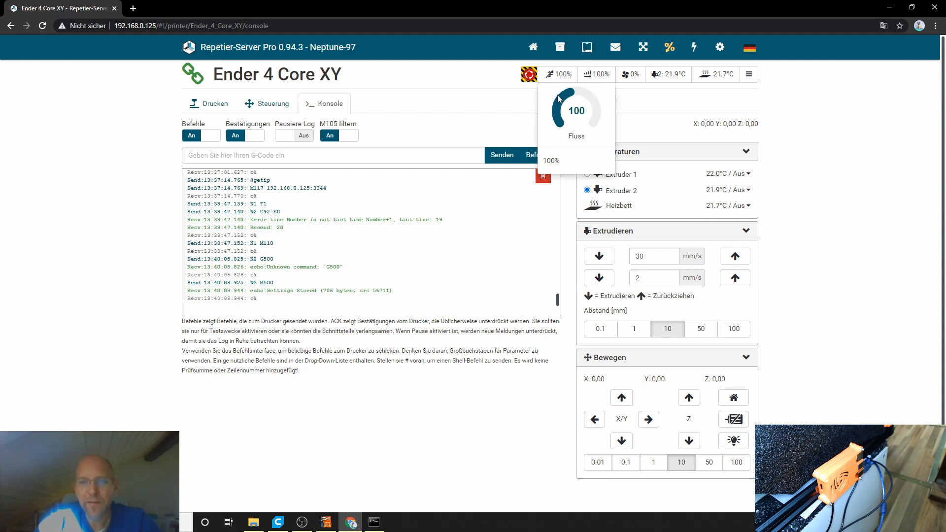
Step: Test the part fan by running it at 100 % and switching it off again
{"action": "left_click", "coordinate": [629, 75]}
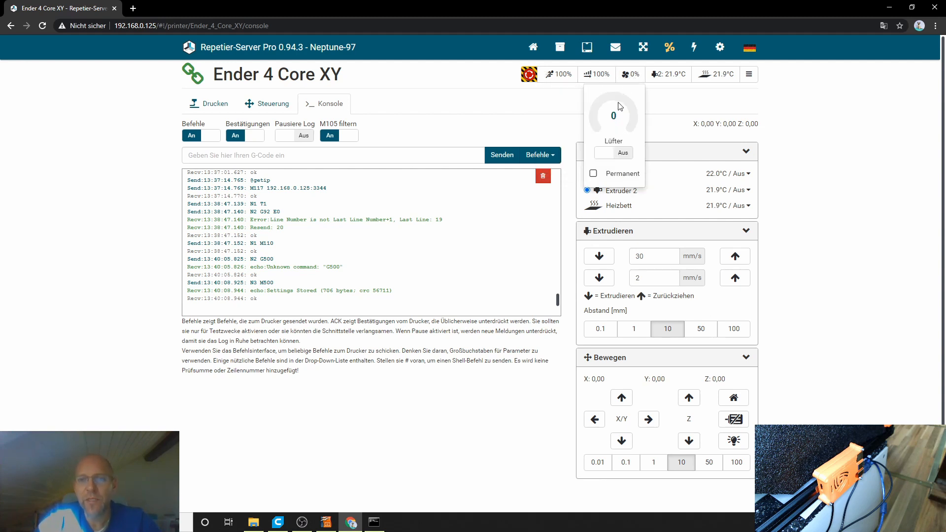
{"action": "left_click_drag", "start_coordinate": [606, 102], "coordinate": [610, 135]}
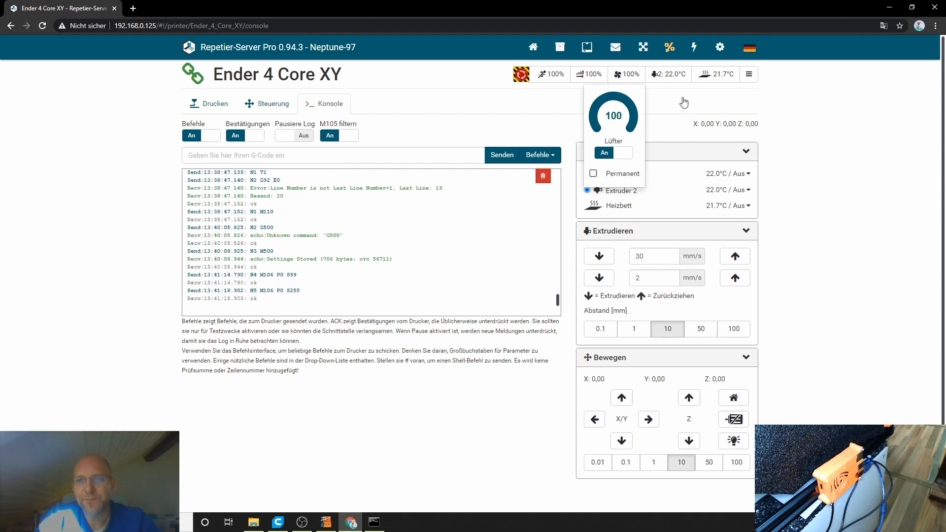
{"action": "mouse_move", "coordinate": [670, 75]}
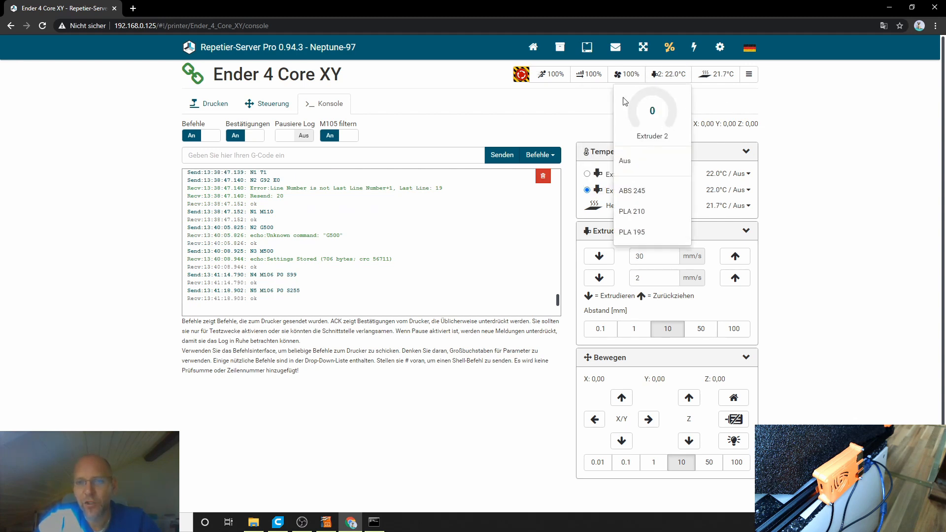
{"action": "mouse_move", "coordinate": [723, 76]}
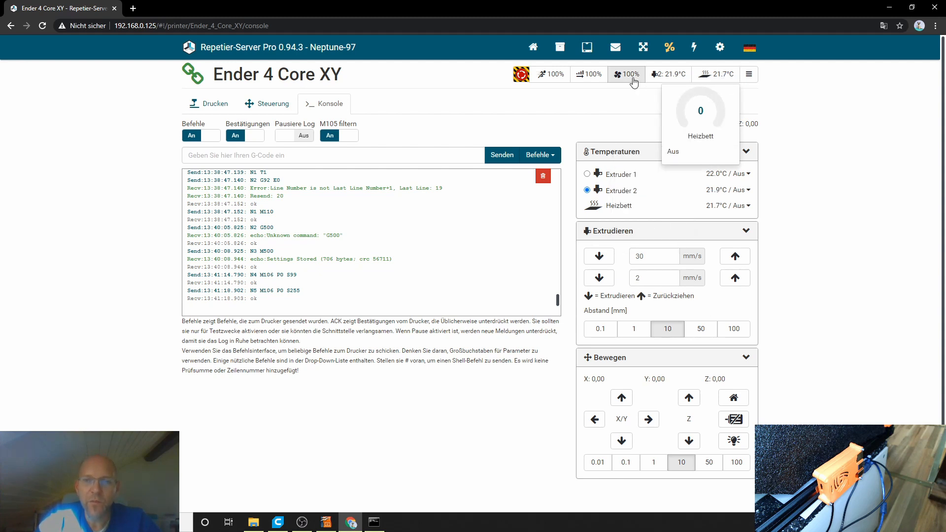
{"action": "mouse_move", "coordinate": [627, 75]}
{"action": "left_click", "coordinate": [599, 133]}
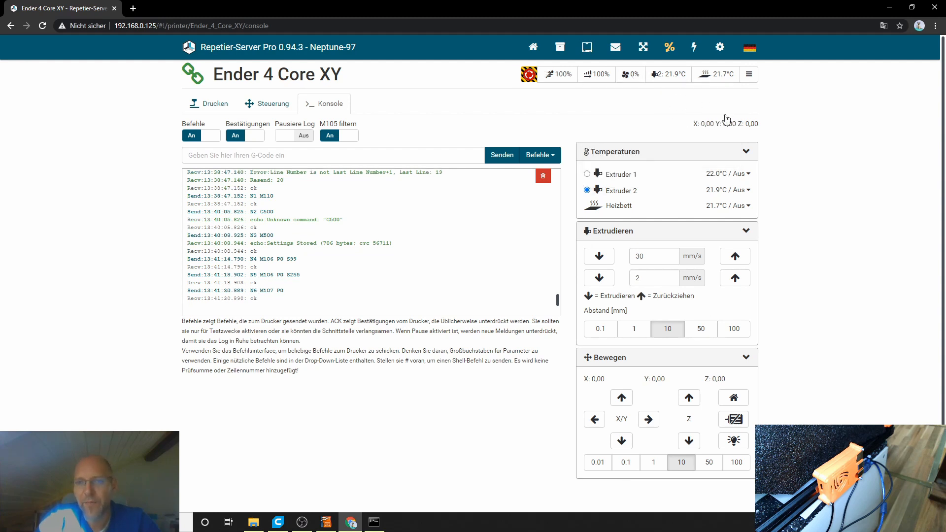
Step: Look at the temperature presets offered for Extruder 2 and close them without choosing one
{"action": "left_click", "coordinate": [673, 79]}
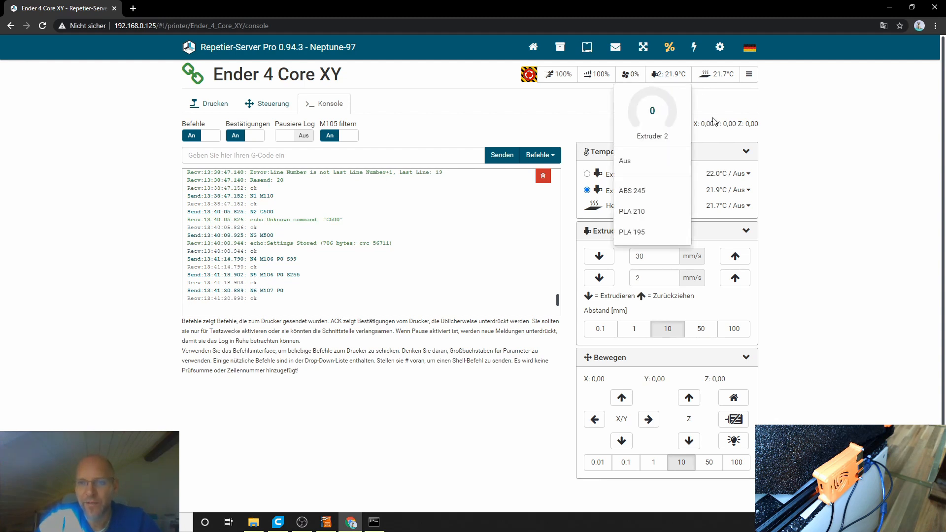
{"action": "left_click", "coordinate": [827, 123]}
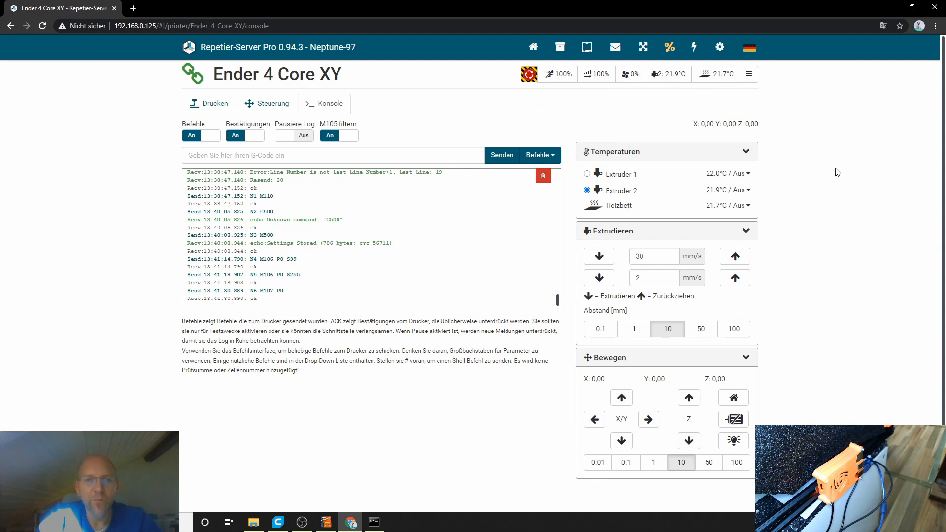
Step: Upload the G-code file CE5_xyzCalibration_cube Generic PETG lw 0.32mm lh 0.2mm if 30% ext1 215C bed 60C.gcode to the printer's Standard group
{"action": "left_click", "coordinate": [212, 106]}
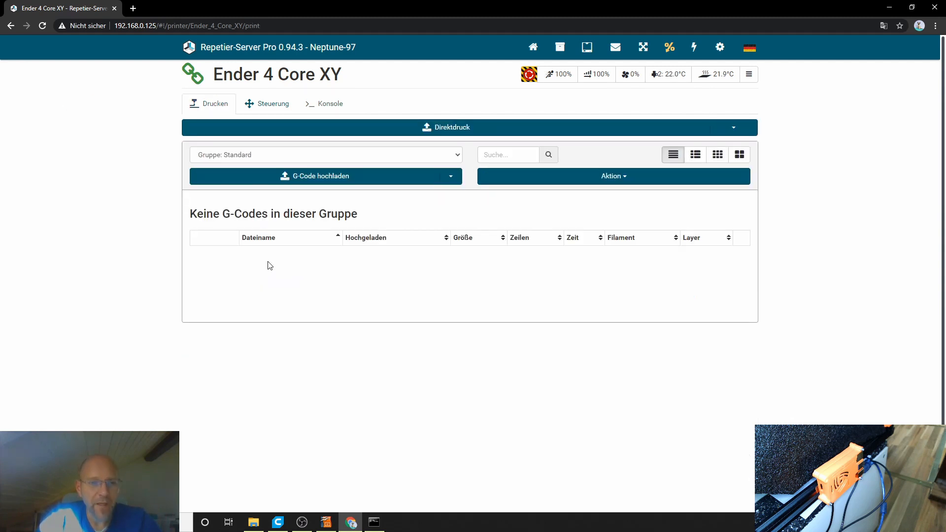
{"action": "left_click", "coordinate": [302, 182]}
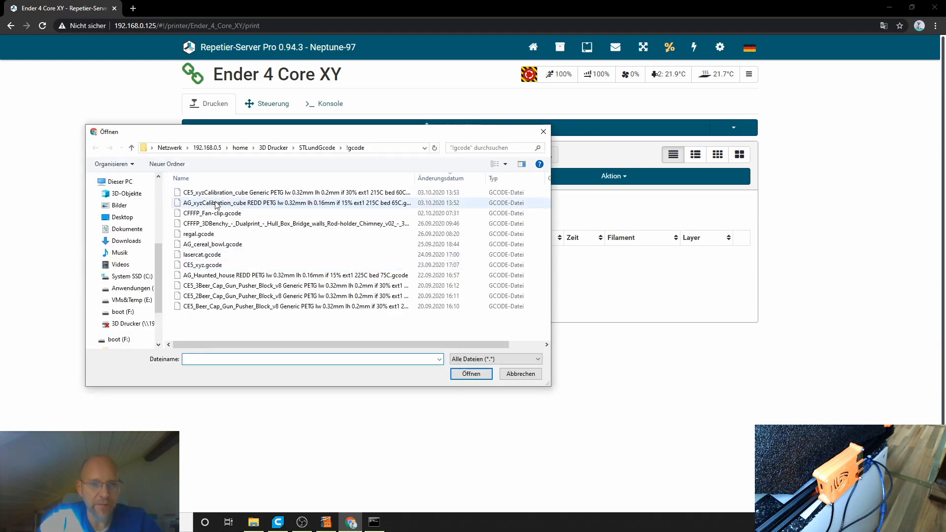
{"action": "left_click", "coordinate": [216, 205]}
{"action": "left_click", "coordinate": [215, 195]}
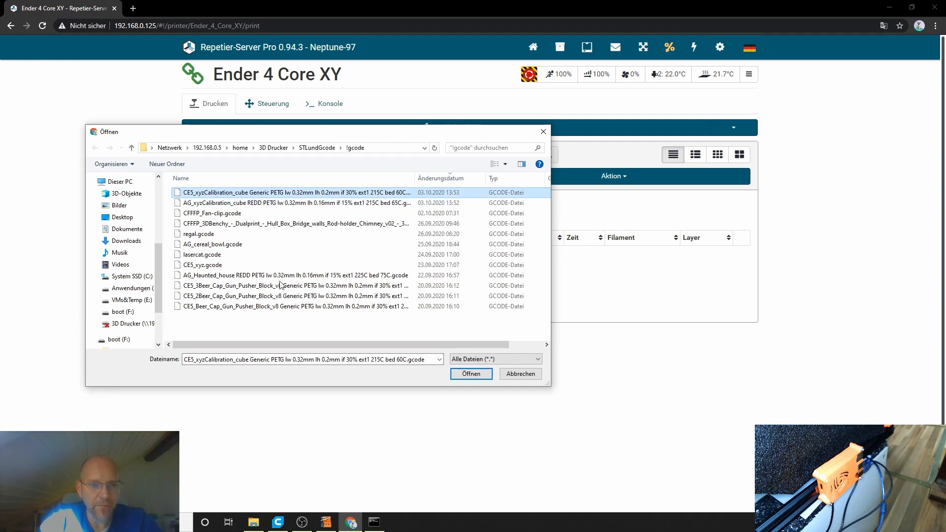
{"action": "left_click", "coordinate": [480, 377]}
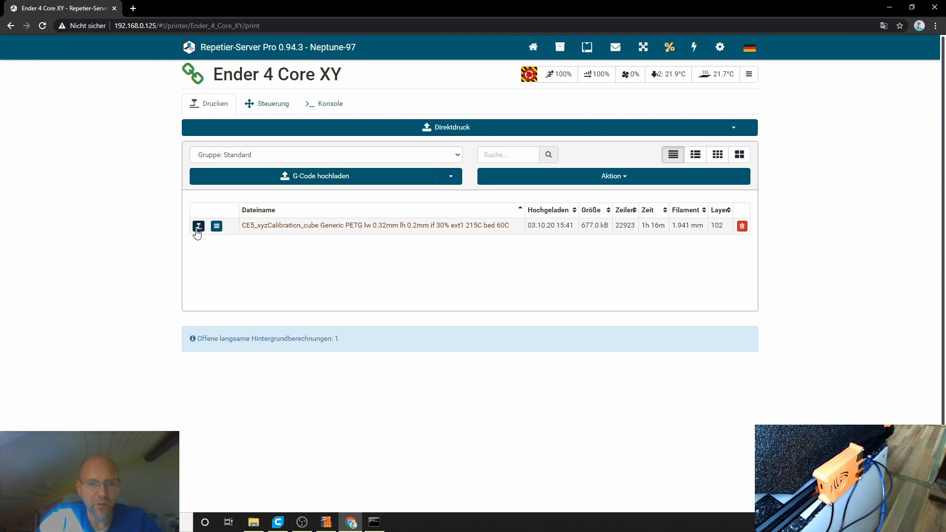
Step: Start printing the uploaded xyz calibration cube on the Ender 4 Core XY and return to the dashboard
{"action": "left_click", "coordinate": [198, 226]}
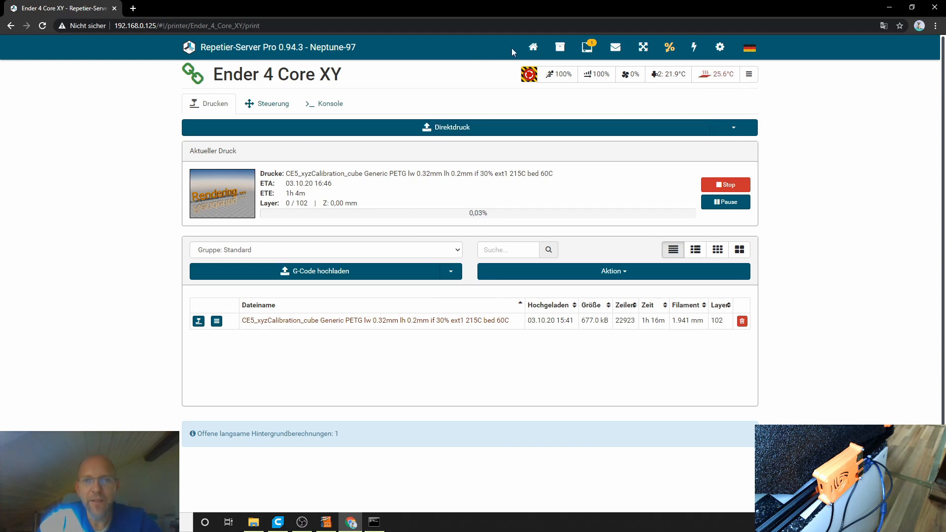
{"action": "left_click", "coordinate": [533, 47]}
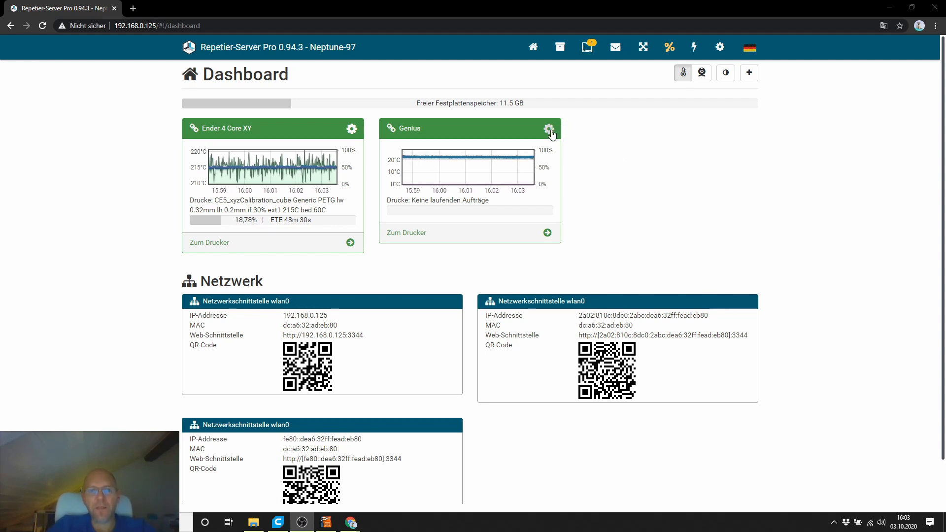
Step: Add a webcam in the Genius printer's settings and assign the preconfigured USB camera to it
{"action": "left_click", "coordinate": [550, 131]}
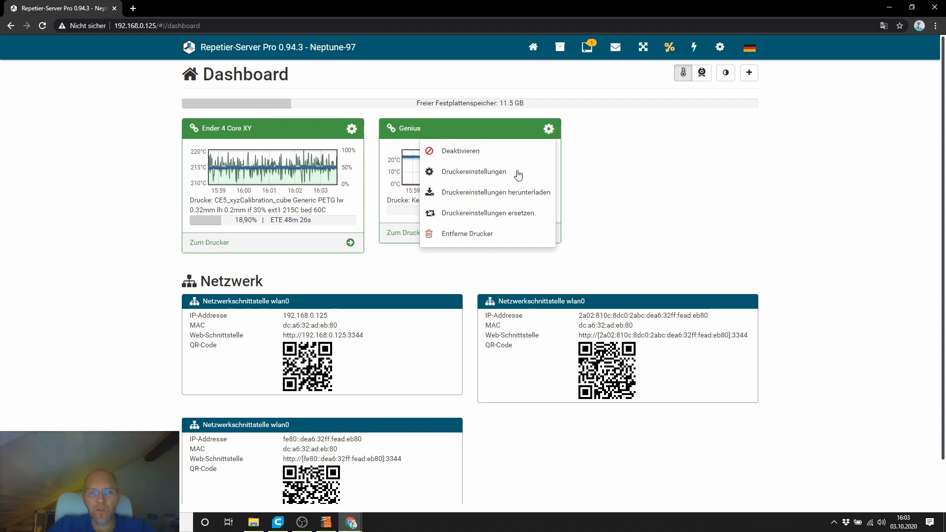
{"action": "left_click", "coordinate": [476, 174]}
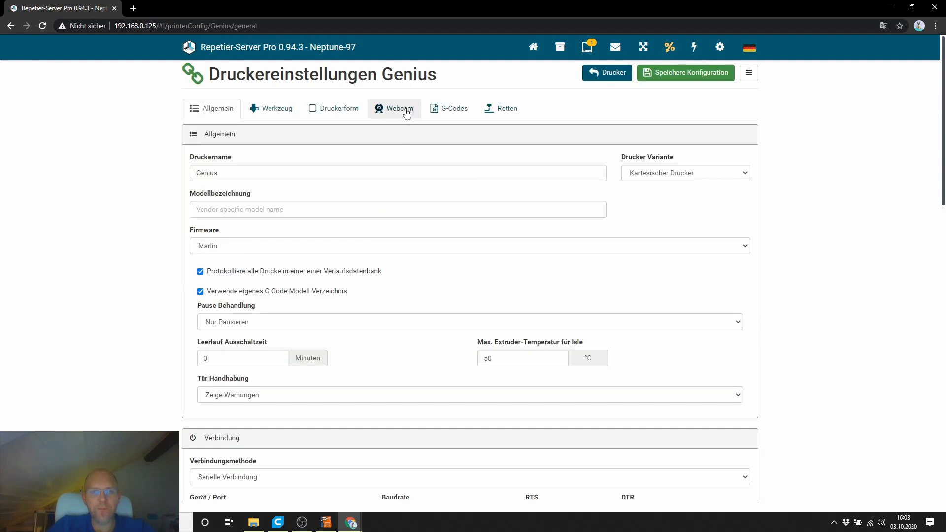
{"action": "left_click", "coordinate": [408, 111]}
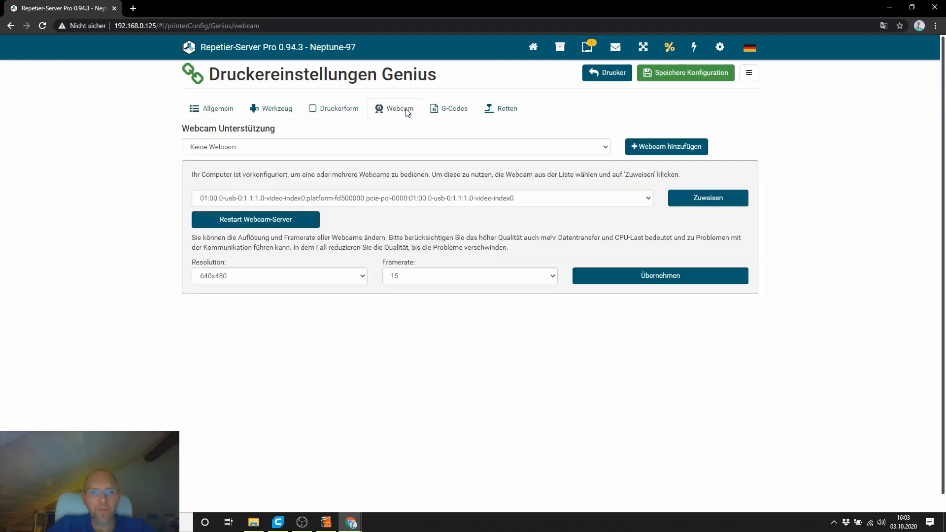
{"action": "left_click", "coordinate": [663, 148]}
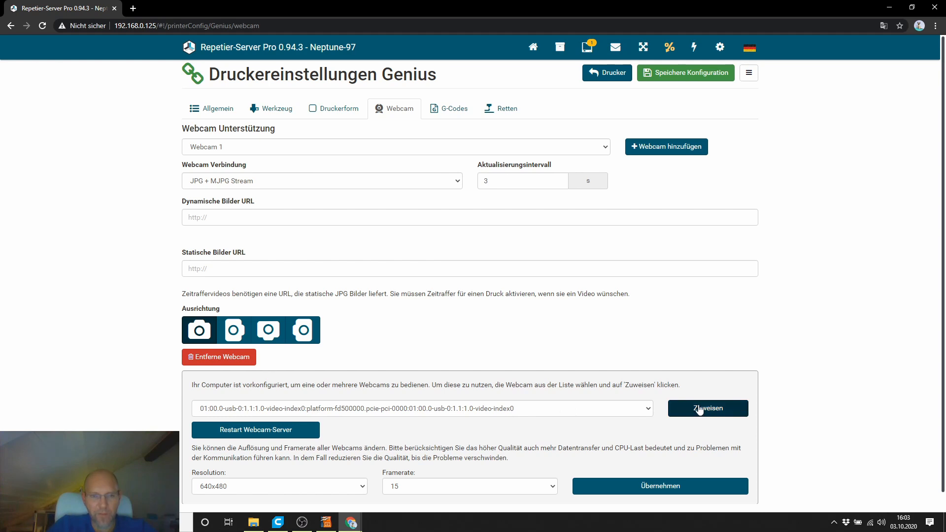
{"action": "left_click", "coordinate": [705, 409]}
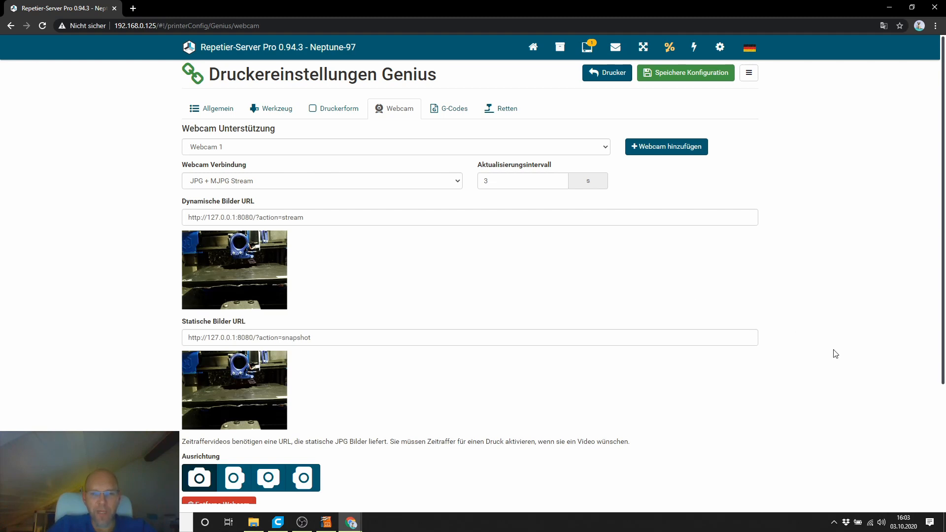
Step: Look through the resolutions offered for the webcam and close the choices without picking one
{"action": "scroll", "coordinate": [833, 353], "scroll_direction": "down", "scroll_amount": 3}
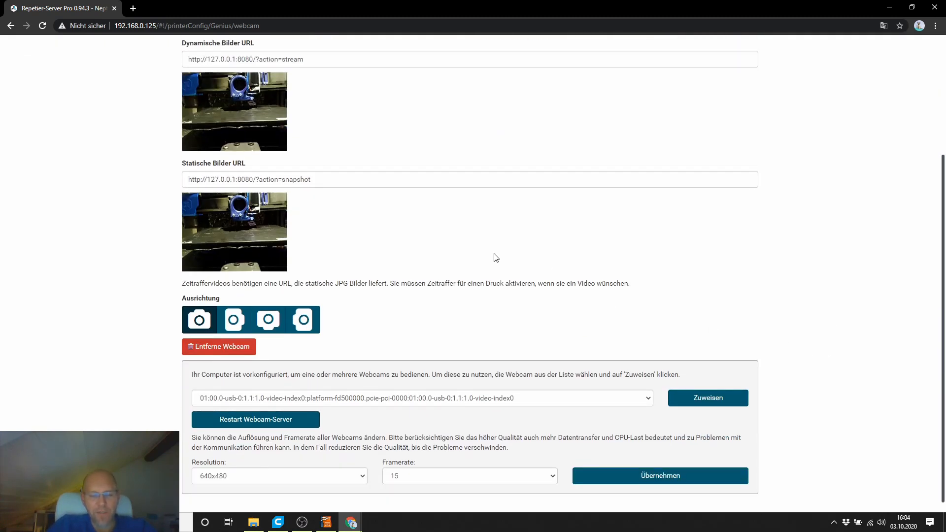
{"action": "left_click", "coordinate": [363, 477]}
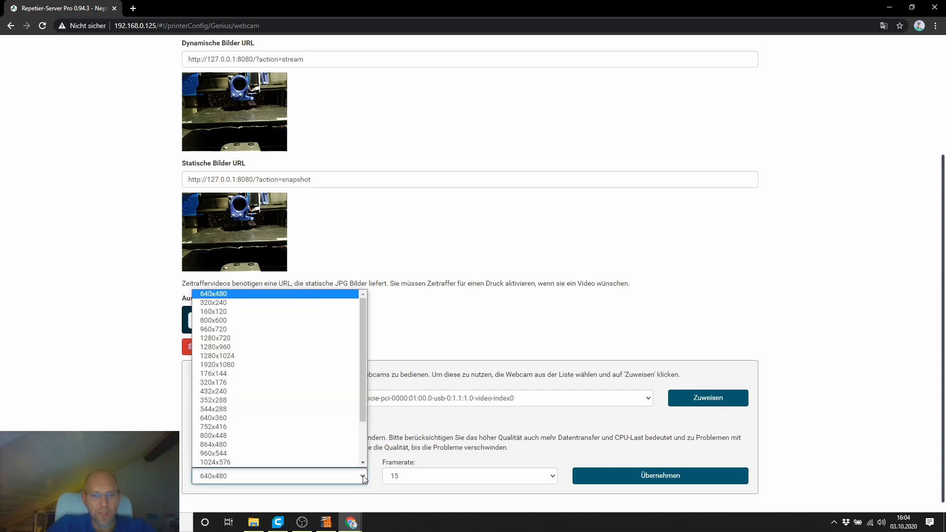
{"action": "scroll", "coordinate": [296, 419], "scroll_direction": "down", "scroll_amount": 1}
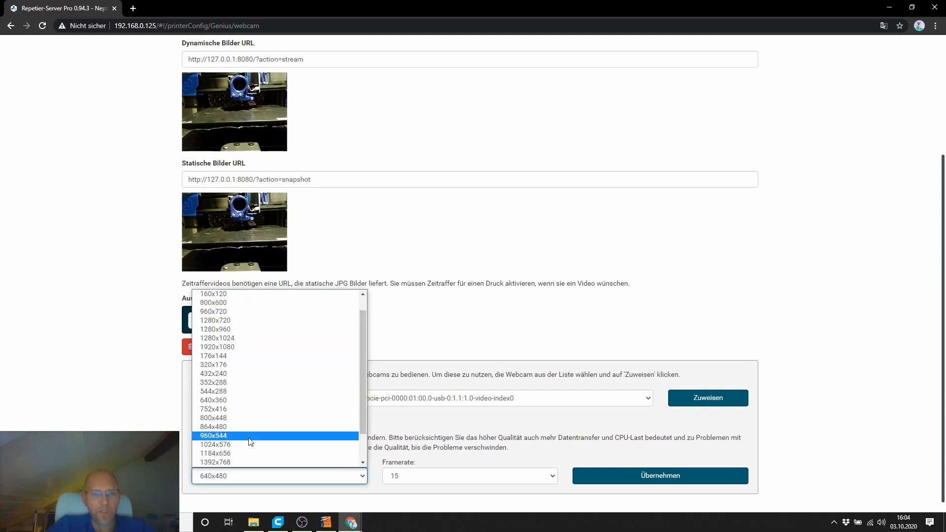
{"action": "left_click", "coordinate": [803, 295]}
Step: Minimize the browser, launch PuTTY and open an SSH session to the host 192.168.0.125 on port 22
{"action": "left_click", "coordinate": [889, 7]}
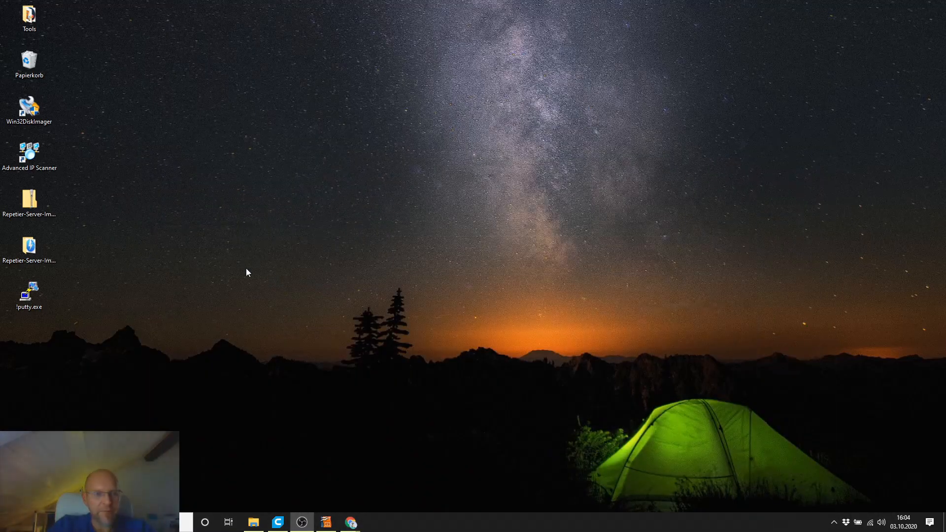
{"action": "double_click", "coordinate": [25, 300]}
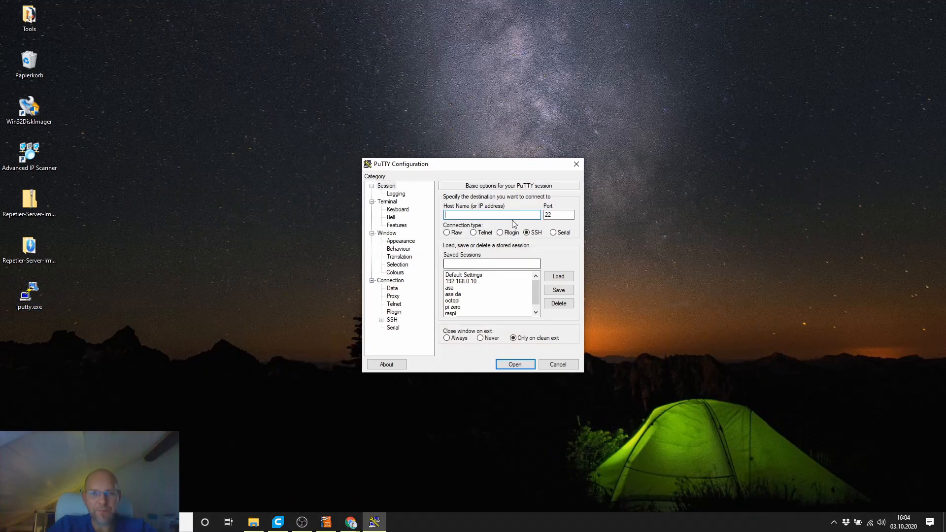
{"action": "type", "text": "192.16"}
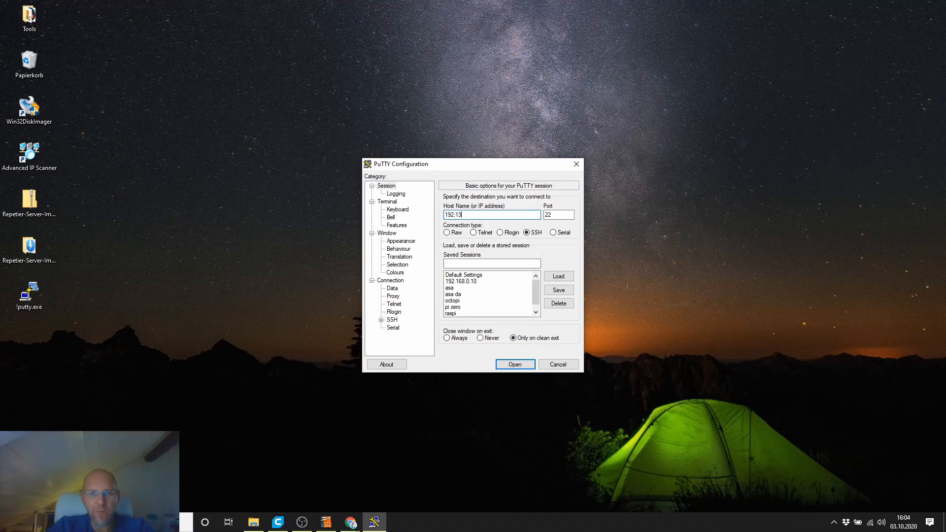
{"action": "type", "text": "8.0.125"}
{"action": "key", "text": "Return"}
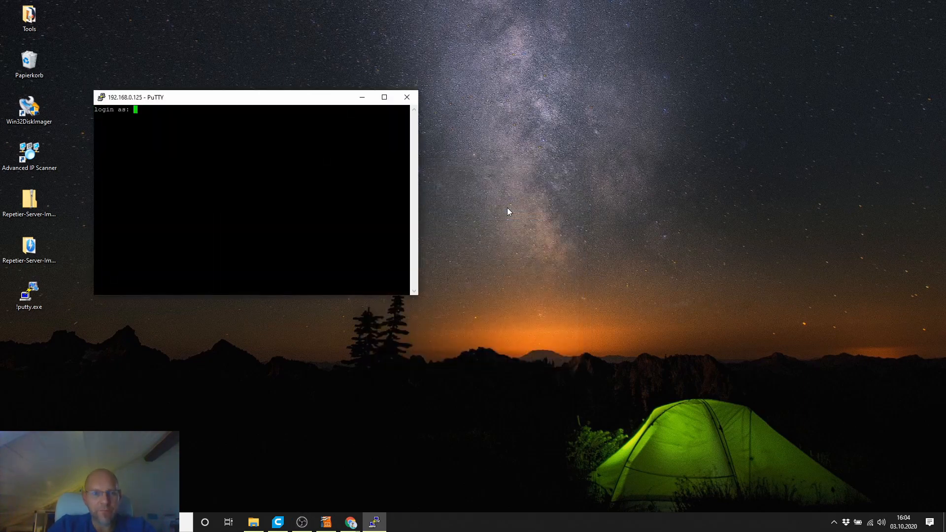
Step: Log in to the SSH session as pi with the account password, re-entering it if it is rejected
{"action": "type", "text": "pi"}
{"action": "key", "text": "Return"}
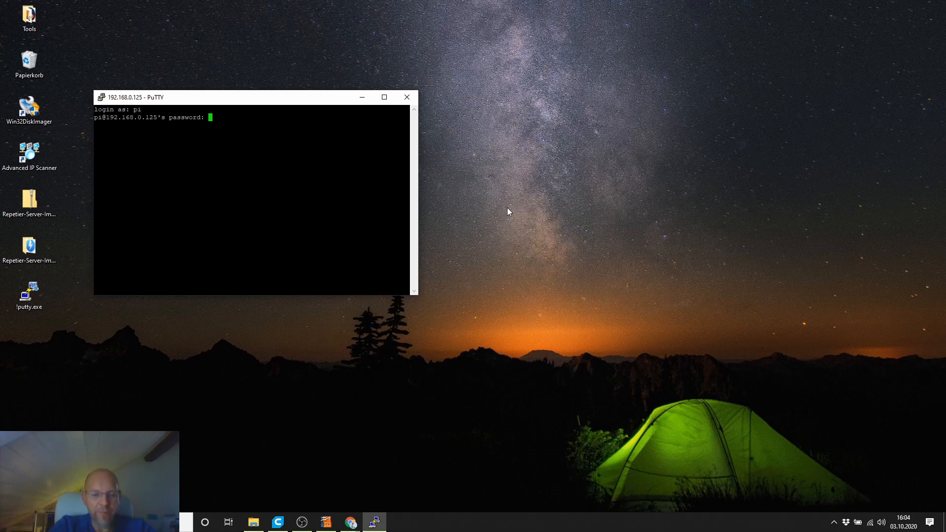
{"action": "key", "text": "Return"}
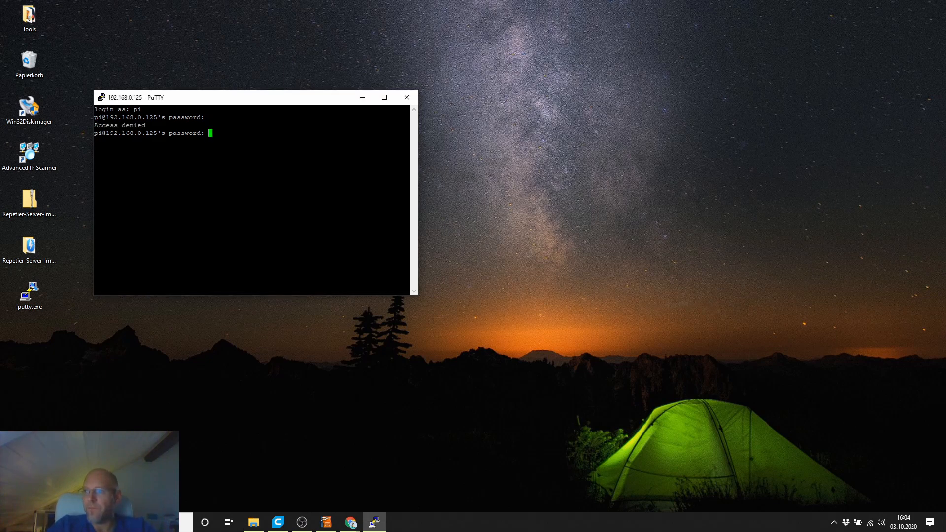
{"action": "key", "text": "alt+Tab"}
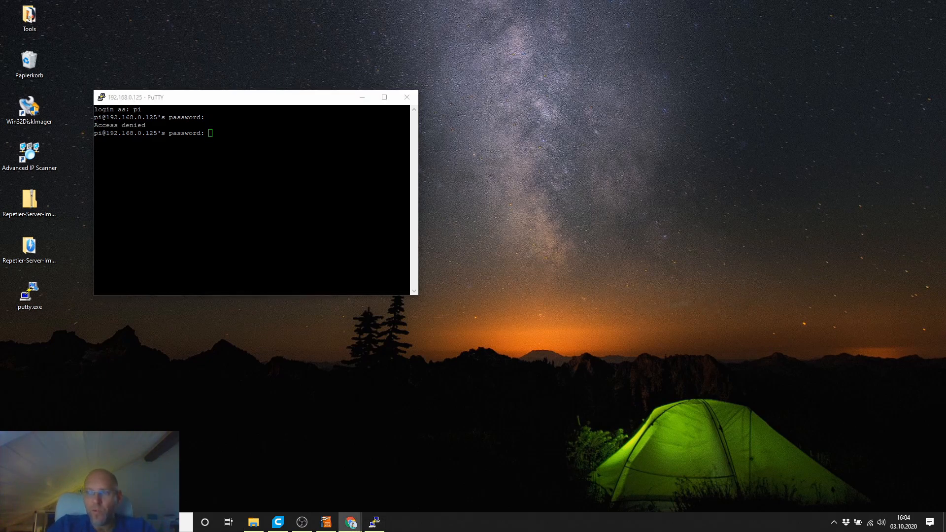
{"action": "key", "text": "alt+Tab"}
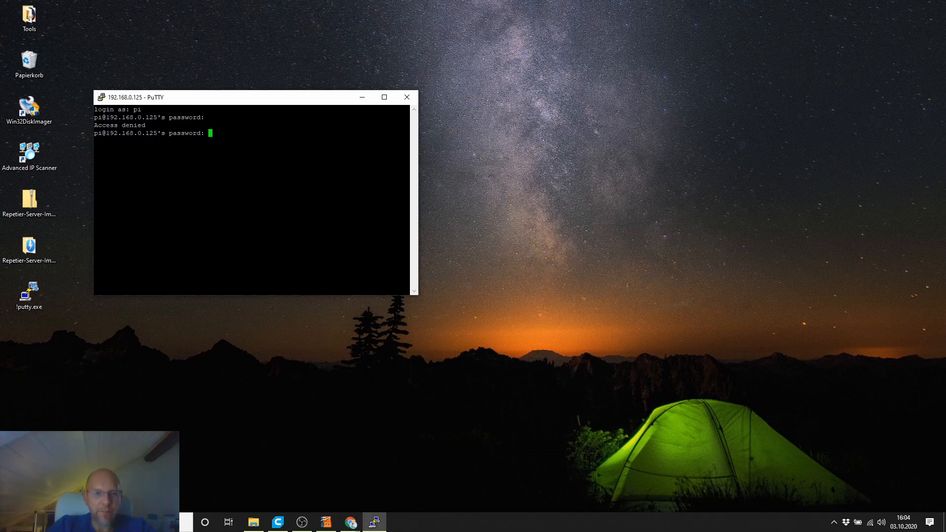
{"action": "key", "text": "Return"}
Step: Enlarge the terminal window and list the camera's supported formats with ffmpeg -f video4linux2 -list_formats all -i /dev/video0
{"action": "type", "text": "ffmpeg -f video4linux2 -list_formats all -i /dev/video0"}
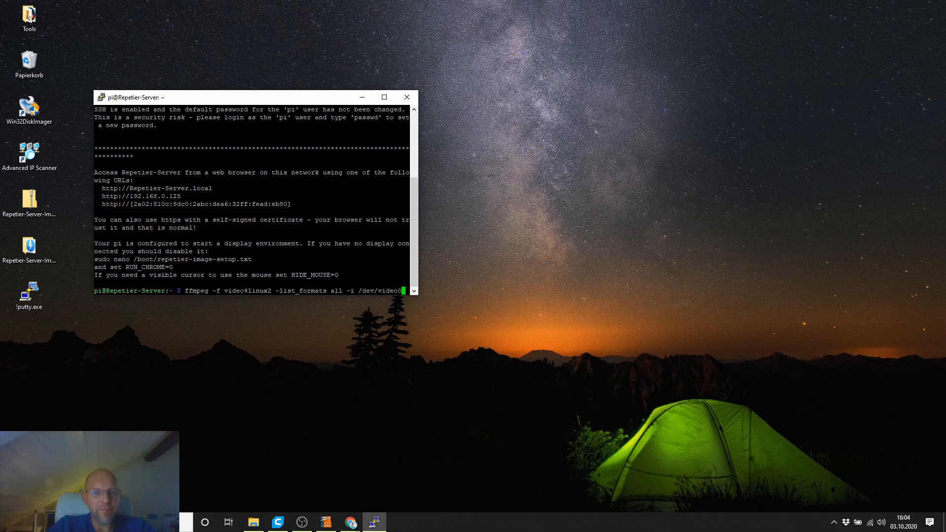
{"action": "left_click_drag", "start_coordinate": [276, 104], "coordinate": [287, 31]}
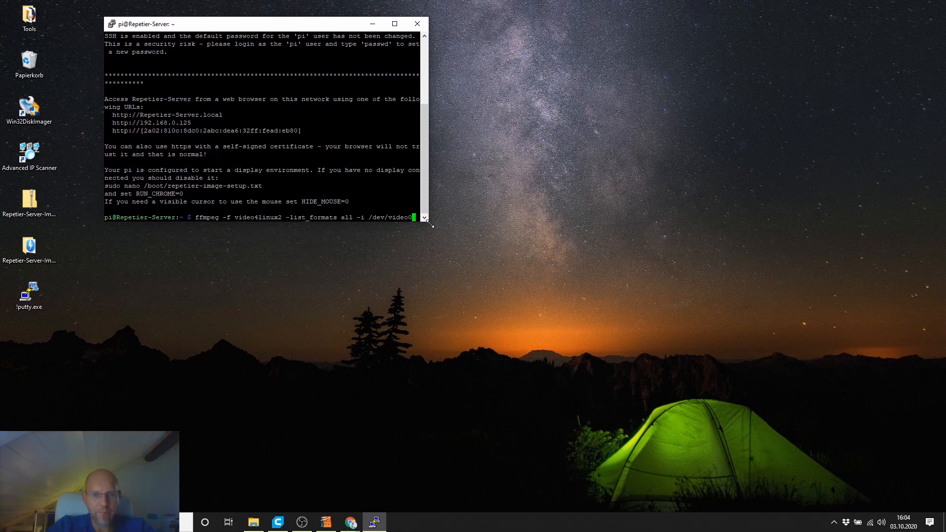
{"action": "left_click_drag", "start_coordinate": [430, 225], "coordinate": [779, 435]}
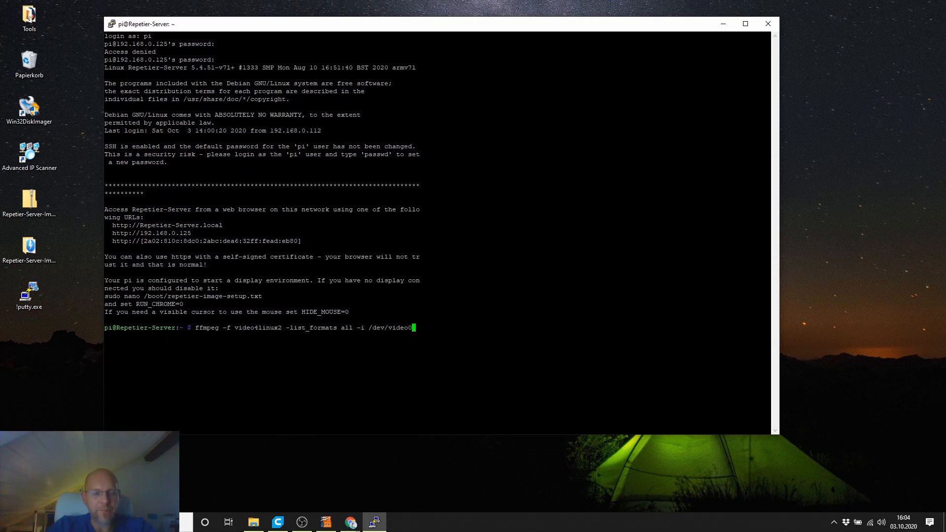
{"action": "key", "text": "Return"}
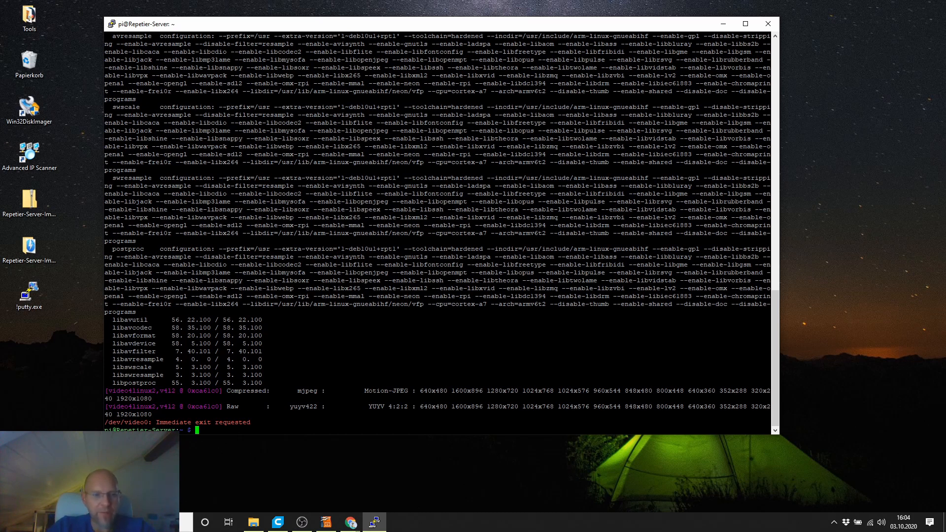
Step: Highlight 1920x1080 in the camera's raw format list and review the ffmpeg output
{"action": "left_click_drag", "start_coordinate": [129, 414], "coordinate": [151, 414]}
{"action": "scroll", "coordinate": [437, 229], "scroll_direction": "up", "scroll_amount": 20}
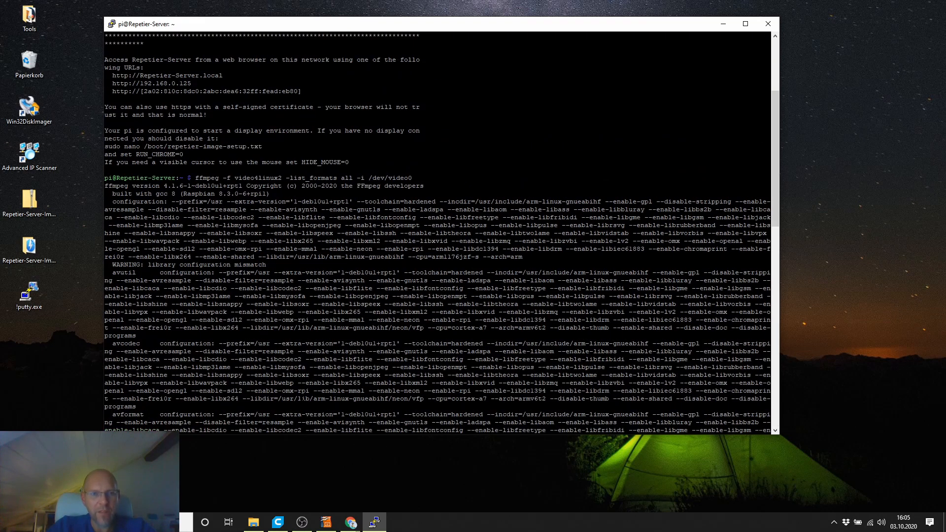
{"action": "scroll", "coordinate": [302, 398], "scroll_direction": "down", "scroll_amount": 20}
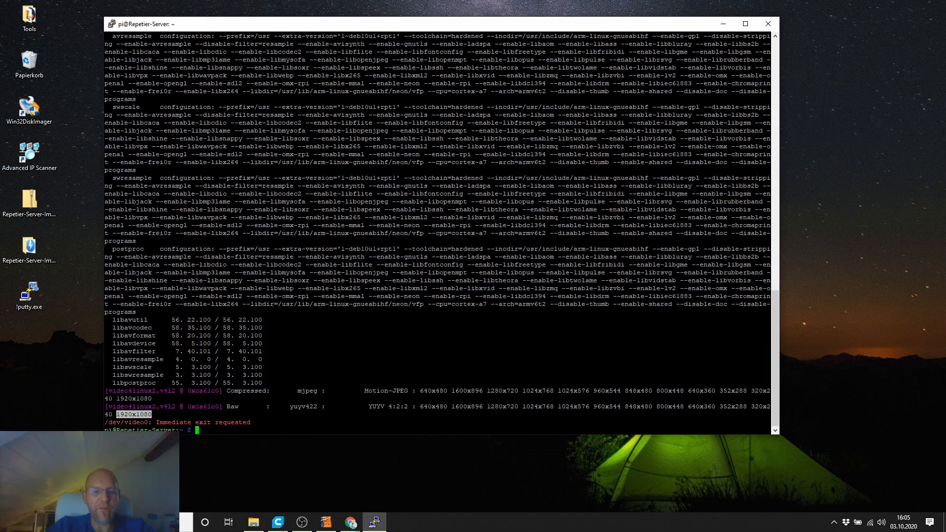
Step: Switch back to Repetier-Server in the browser and choose 1920x1080 as the webcam resolution
{"action": "mouse_move", "coordinate": [349, 525]}
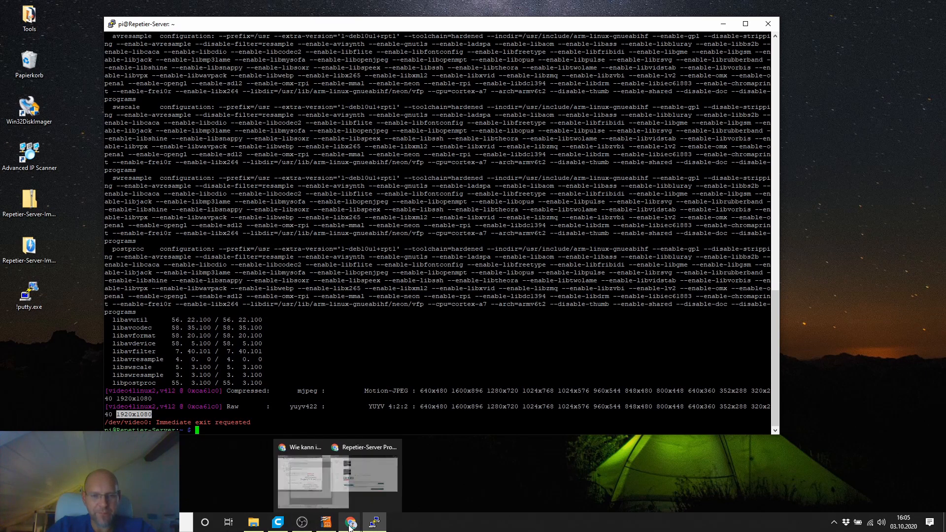
{"action": "left_click", "coordinate": [385, 482]}
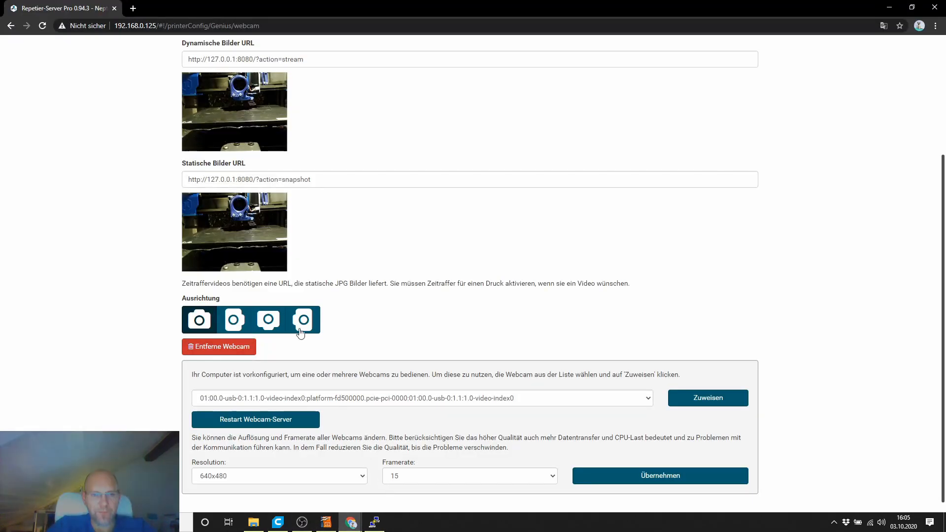
{"action": "left_click", "coordinate": [357, 476]}
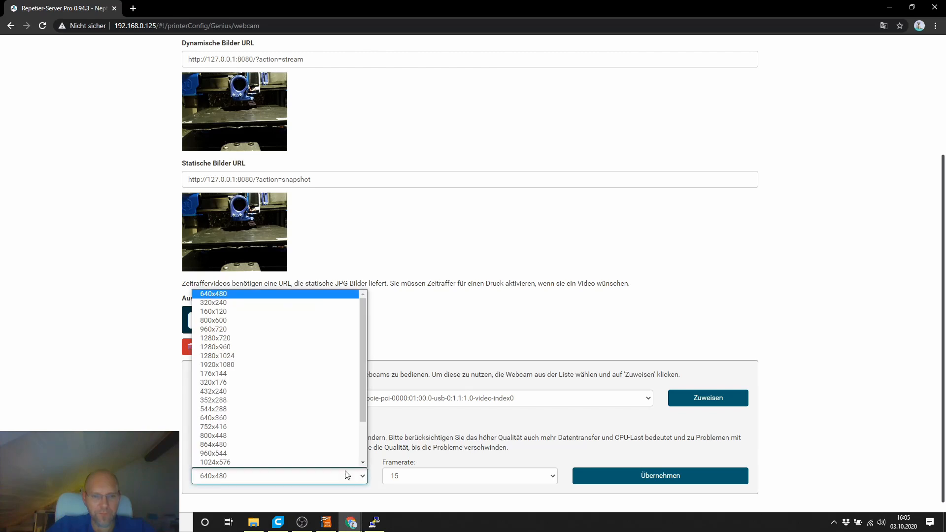
{"action": "scroll", "coordinate": [321, 428], "scroll_direction": "down", "scroll_amount": 2}
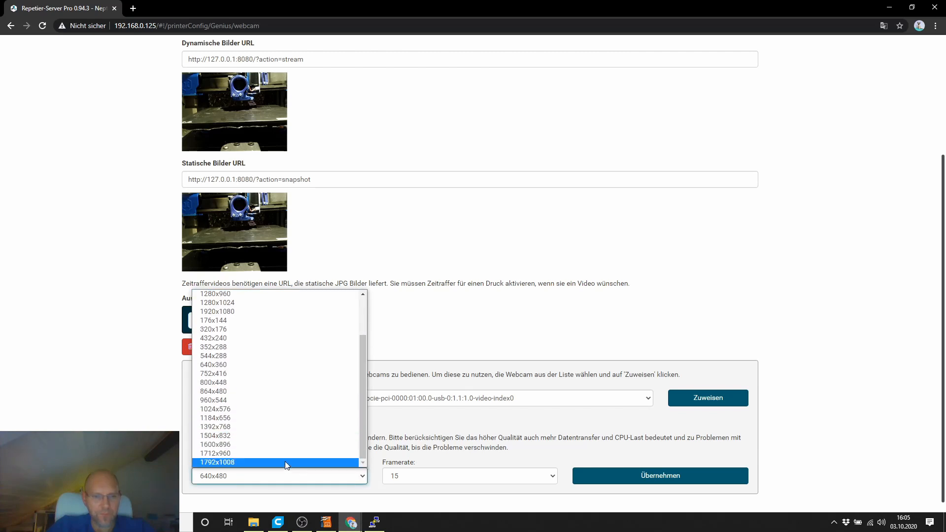
{"action": "left_click", "coordinate": [236, 313]}
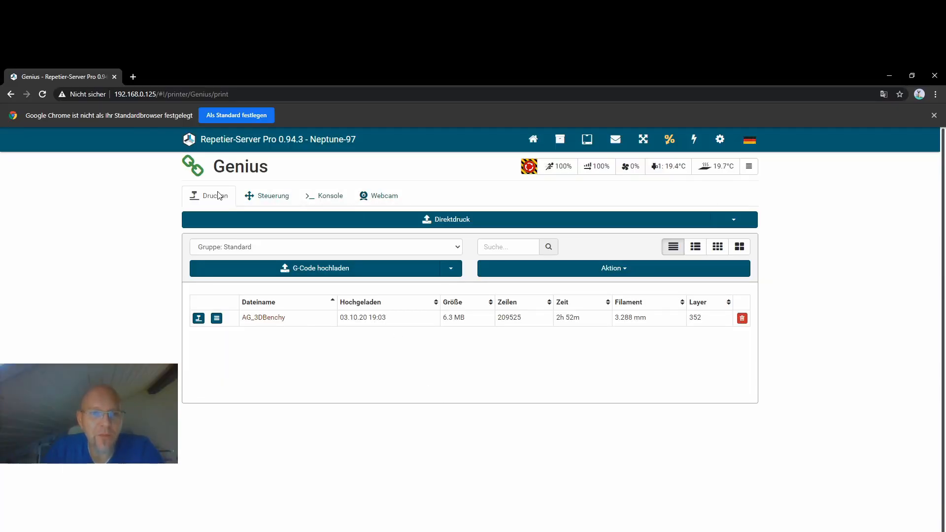
Step: View the live webcam video of the Genius printer
{"action": "left_click", "coordinate": [391, 200]}
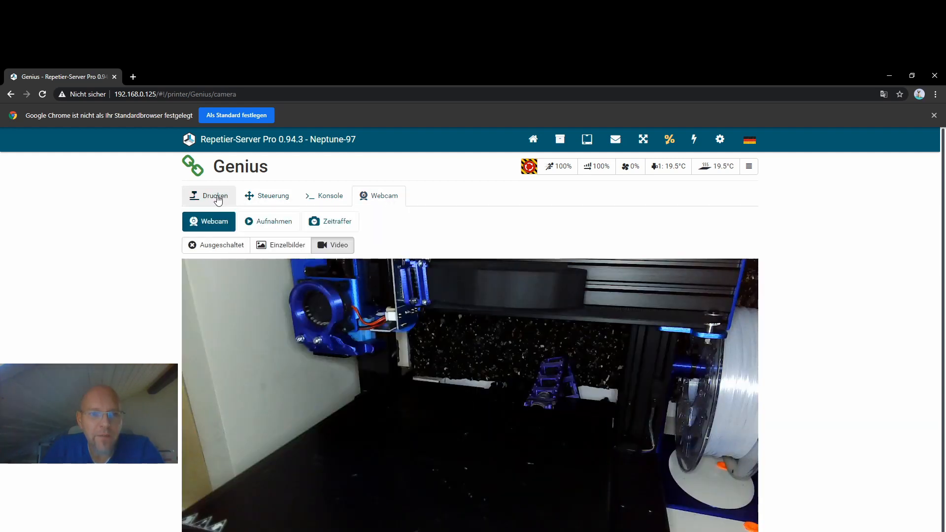
{"action": "left_click", "coordinate": [211, 195]}
{"action": "left_click", "coordinate": [377, 197]}
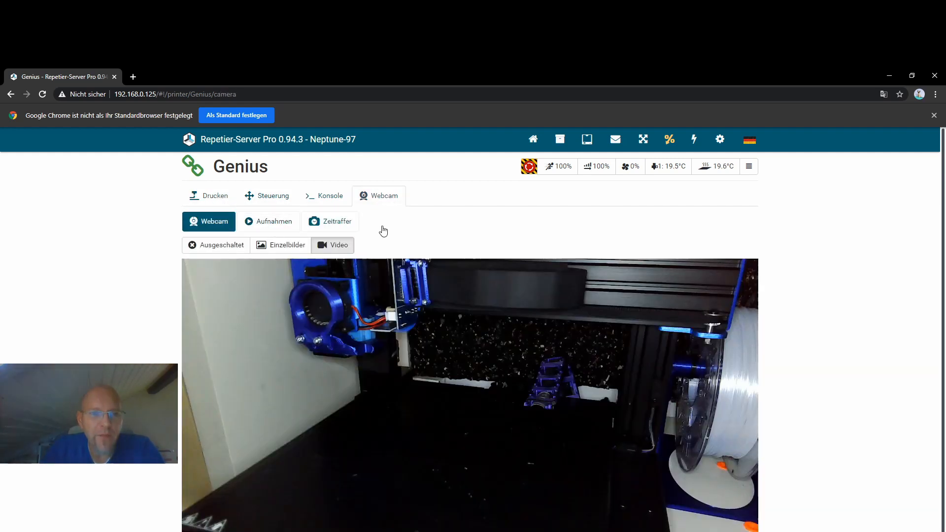
Step: Apply the time-lapse settings to always record every layer at 10 fps with a forced snapshot position of X 10, Y 210 mm, and return to Genius's print files
{"action": "left_click", "coordinate": [327, 228]}
{"action": "scroll", "coordinate": [113, 325], "scroll_direction": "down", "scroll_amount": 1}
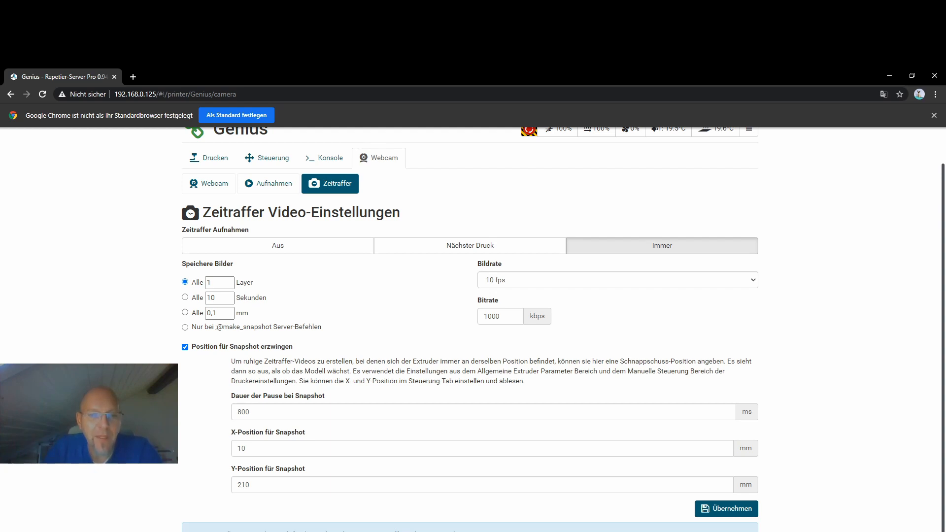
{"action": "left_click", "coordinate": [734, 514]}
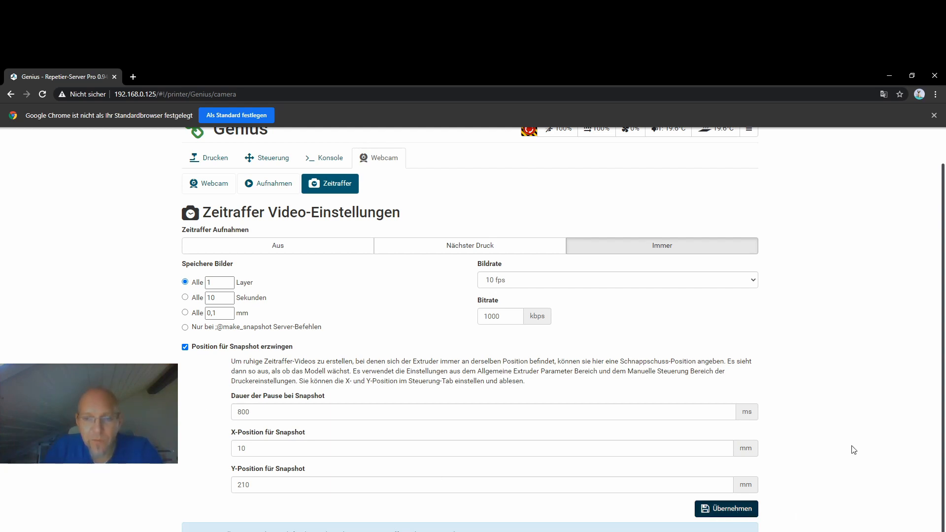
{"action": "scroll", "coordinate": [852, 441], "scroll_direction": "up", "scroll_amount": 2}
{"action": "left_click", "coordinate": [225, 197]}
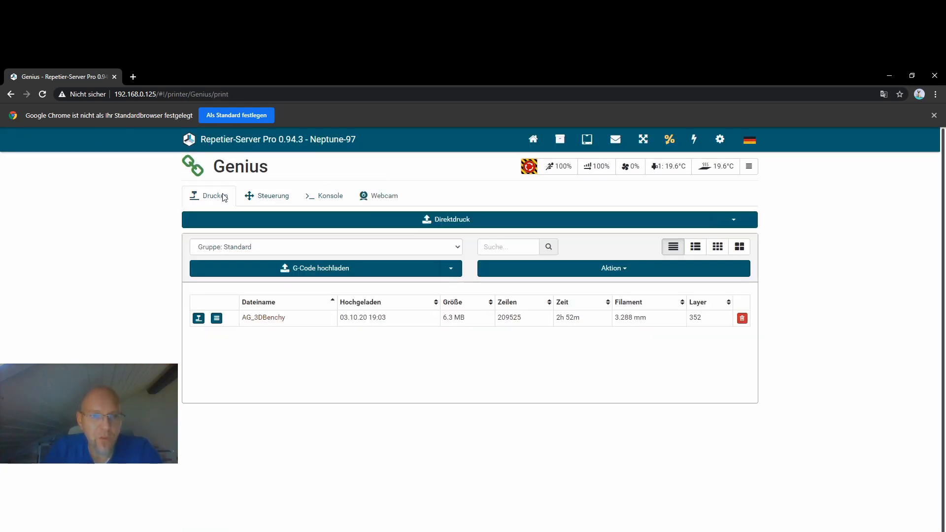